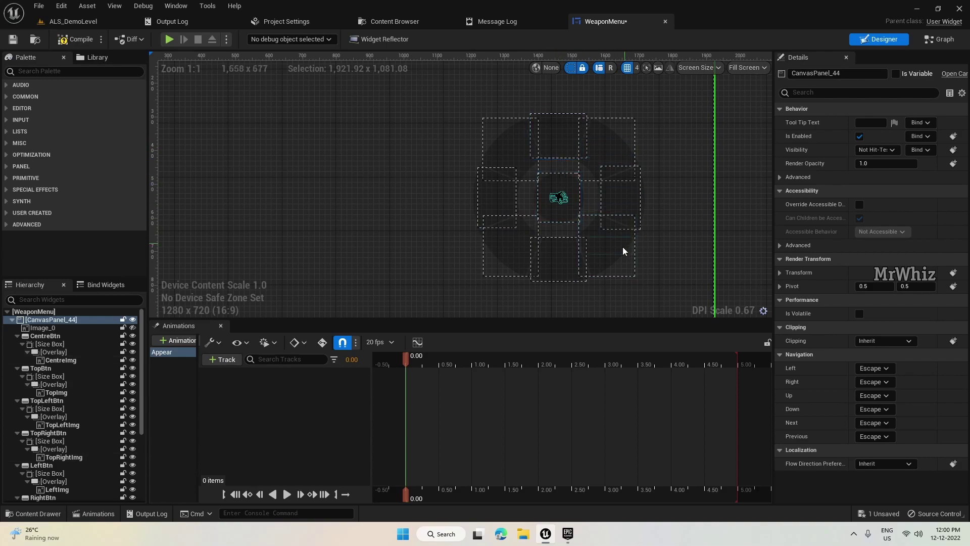
Add CentreBtn to the Appear animation with Render Opacity and Transform tracks
click(220, 359)
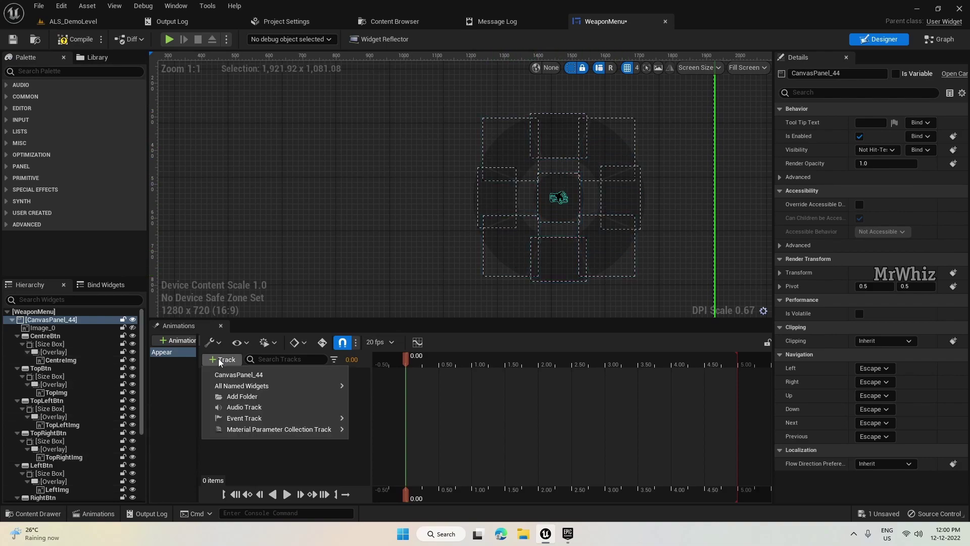
mouse_move(232, 386)
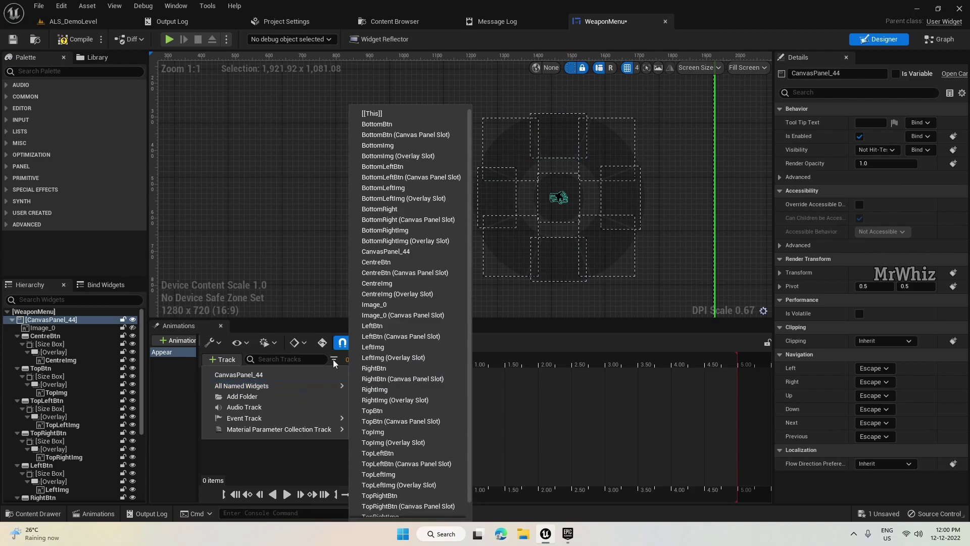
click(400, 264)
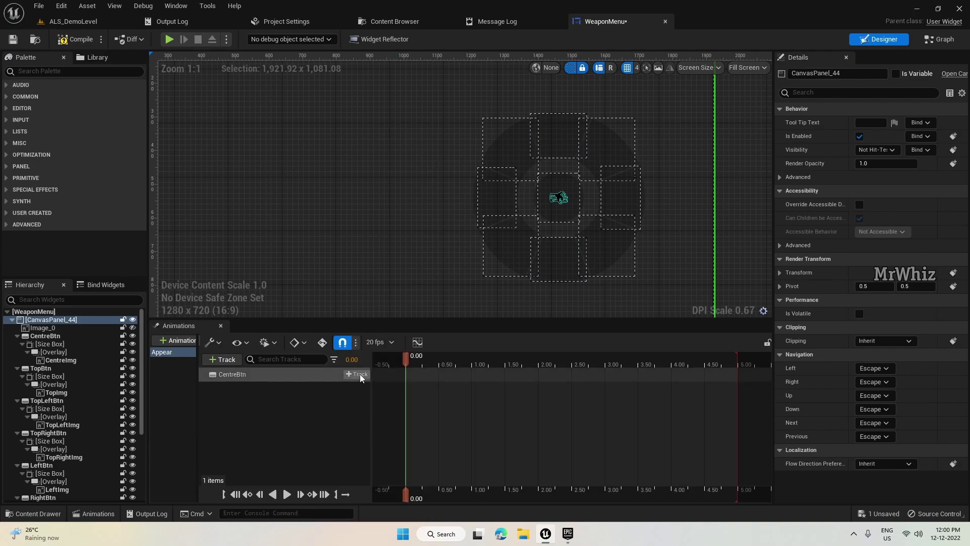
click(360, 374)
mouse_move(367, 176)
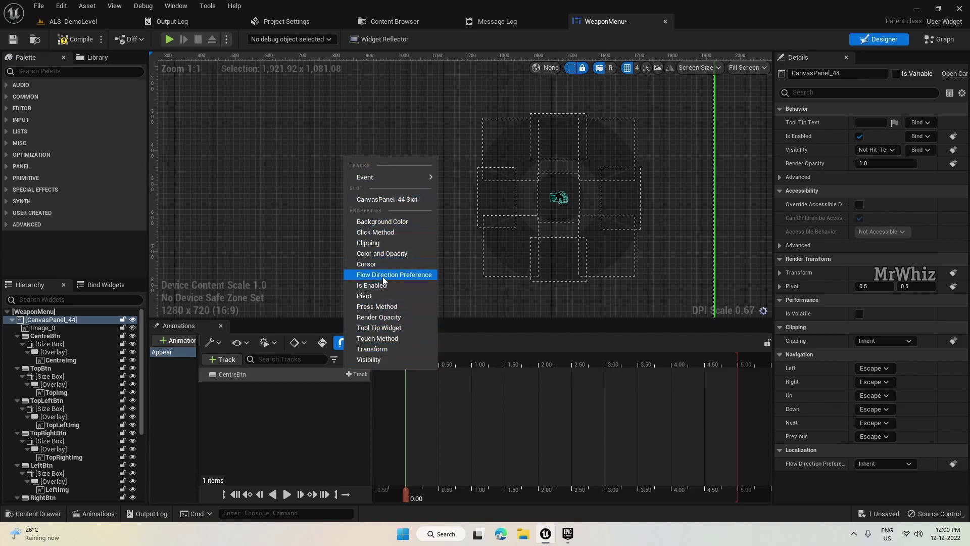
click(379, 317)
click(360, 374)
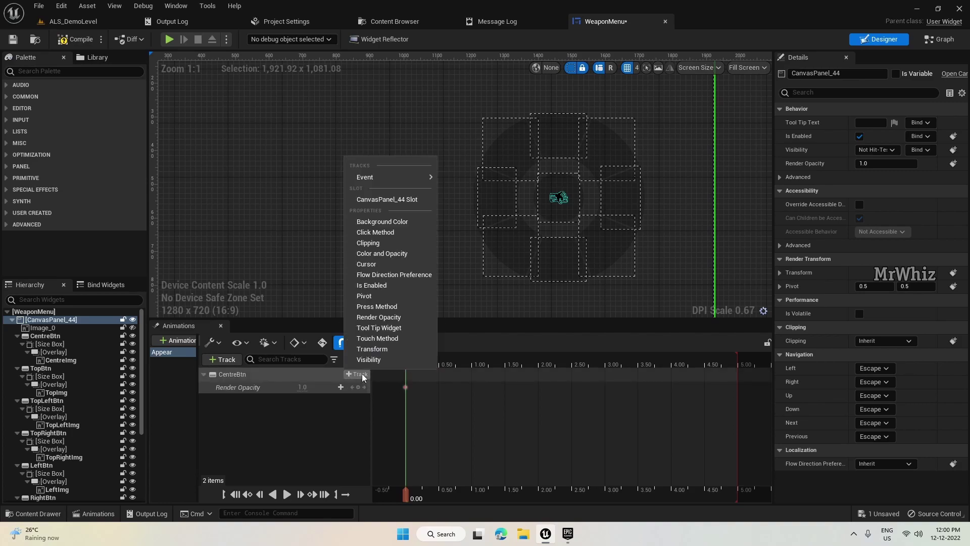
click(382, 347)
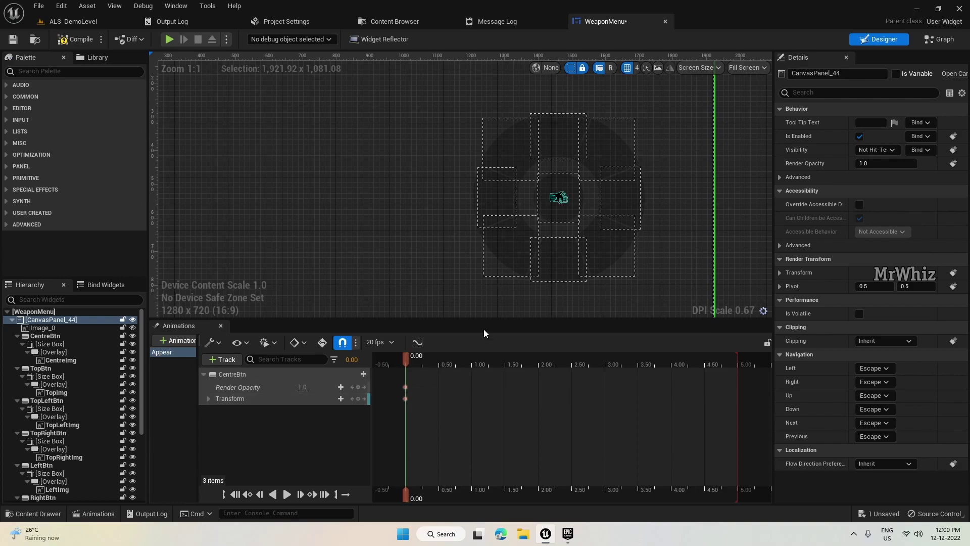
At time 0.00, set CentreBtn's render opacity to 0 and its X and Y scale to 0
click(303, 387)
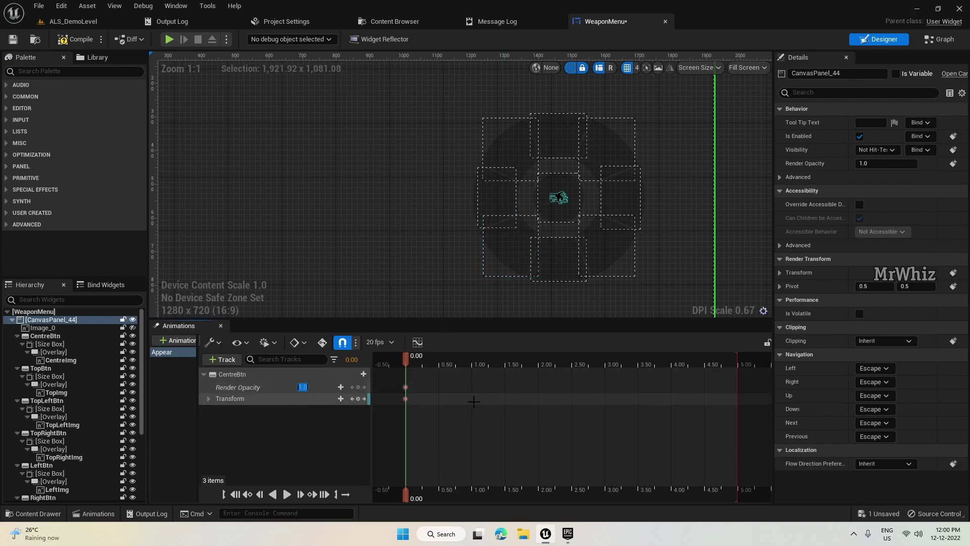
key(Return)
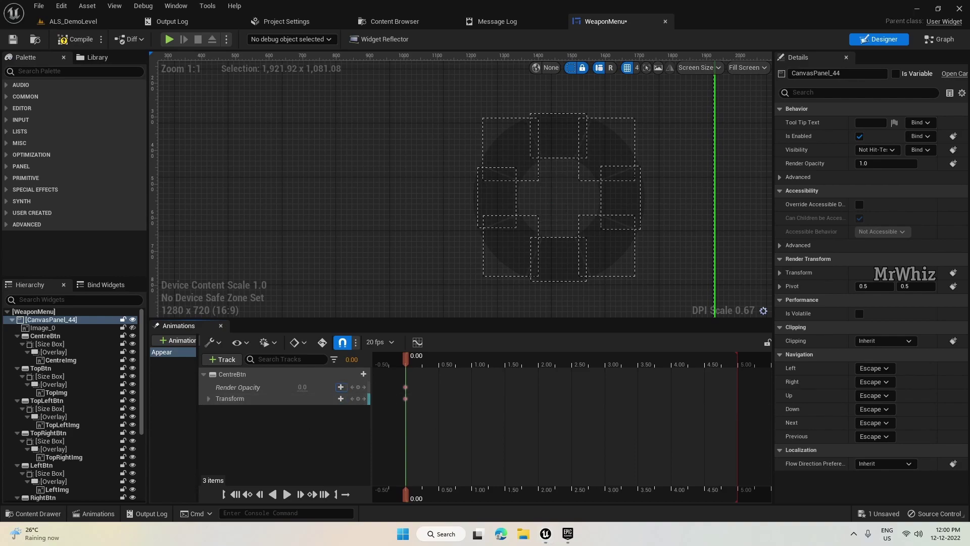
click(208, 399)
click(214, 429)
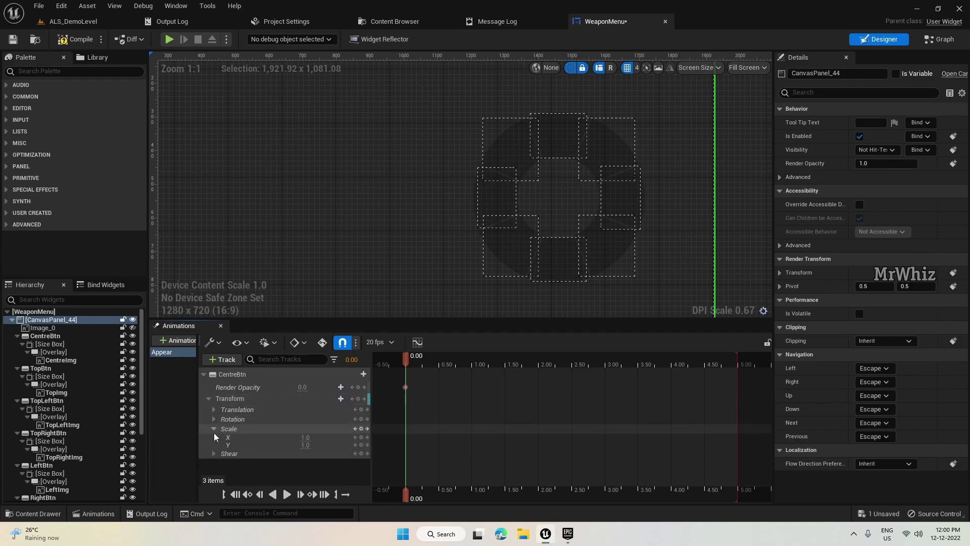
click(306, 438)
text(0)
key(Return)
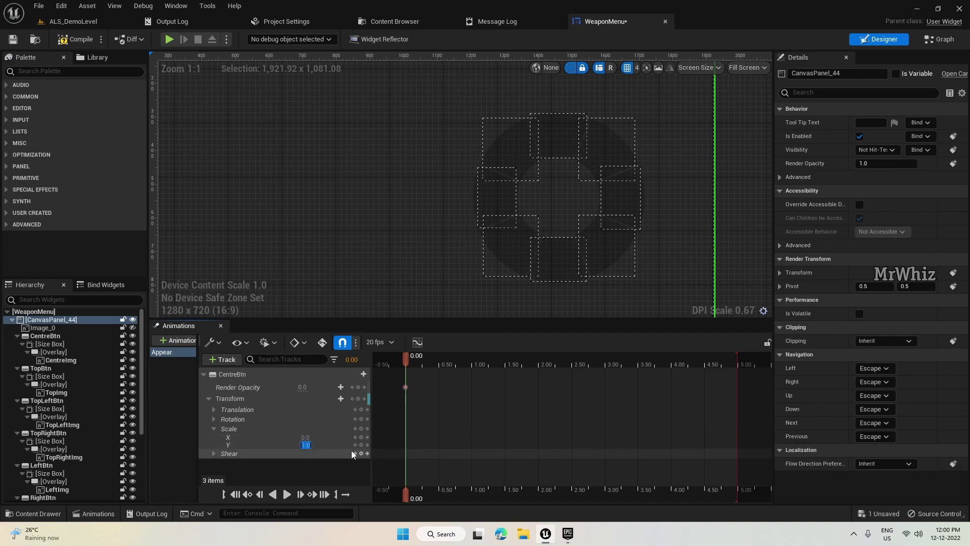
text(0)
key(Return)
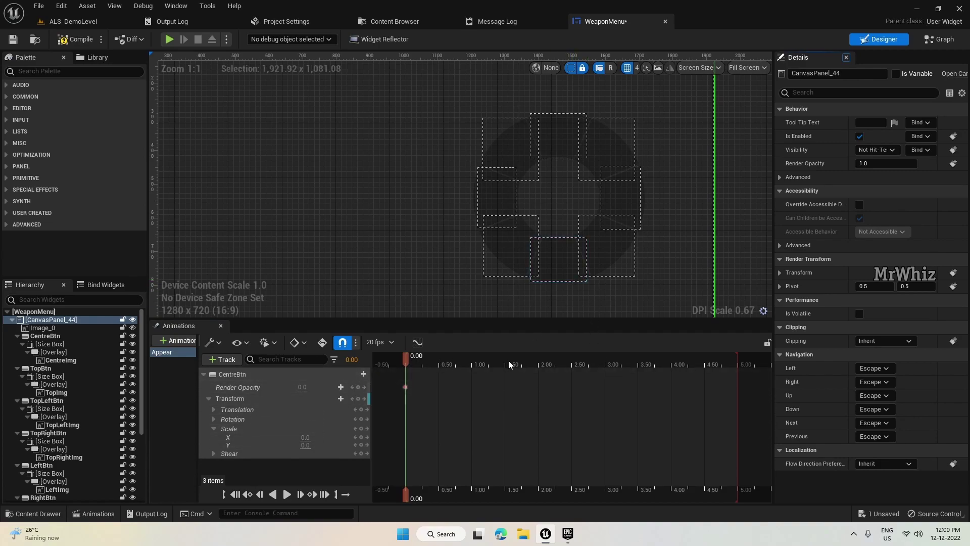
At time 0.25, set CentreBtn's render opacity to 1.0 and its X and Y scale to 1.2
drag(407, 359, 423, 359)
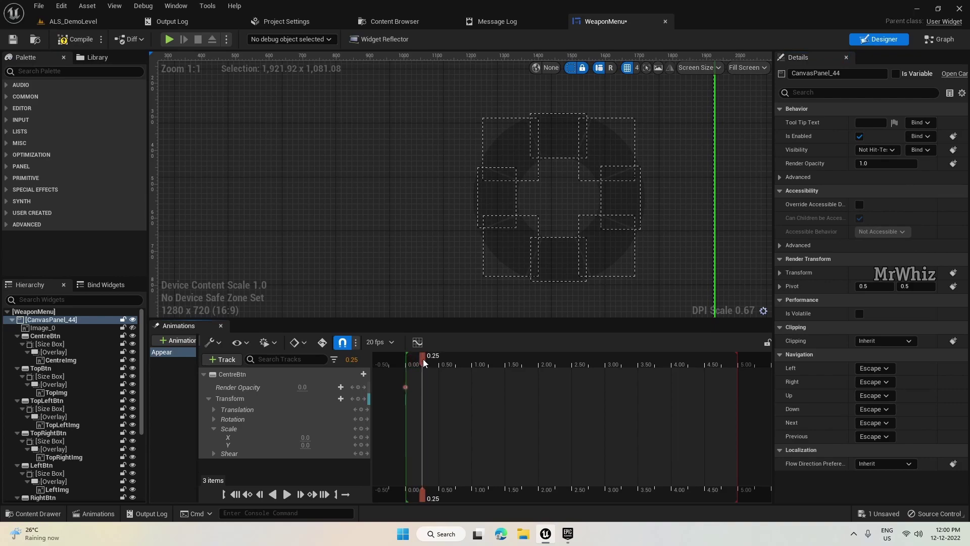
click(302, 386)
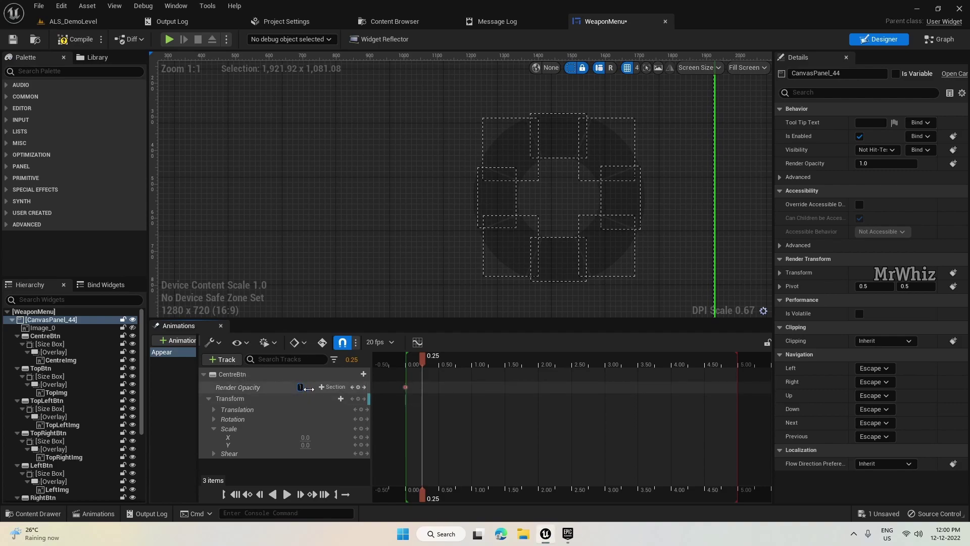
key(Return)
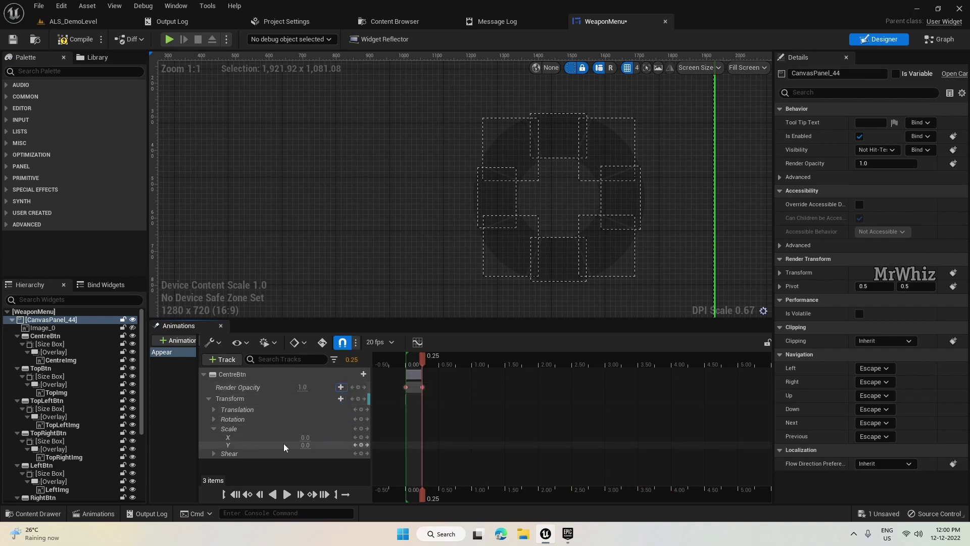
click(305, 437)
key(Tab)
text(1.2)
key(Return)
At time 0.40, set CentreBtn's X and Y scale to 1, then compile the widget
drag(422, 357, 430, 360)
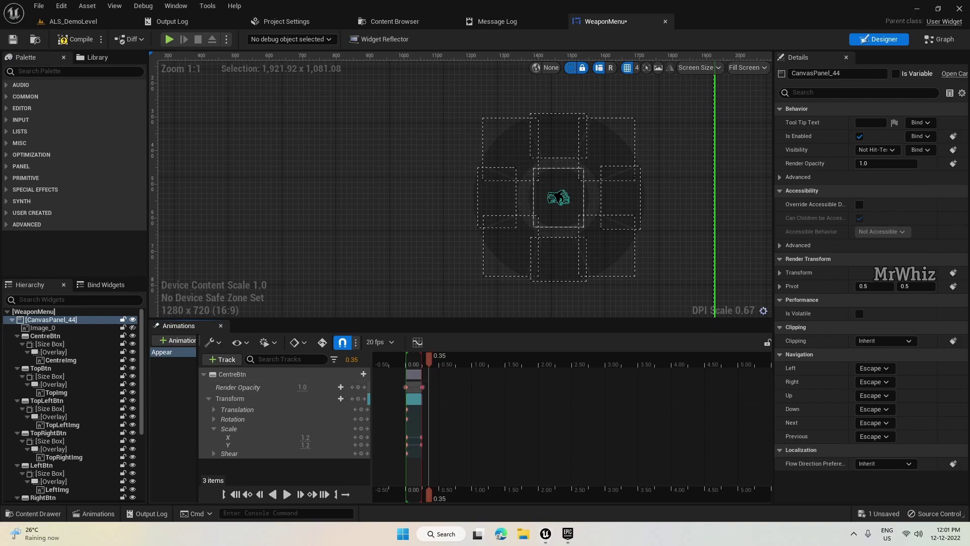
drag(431, 359, 433, 360)
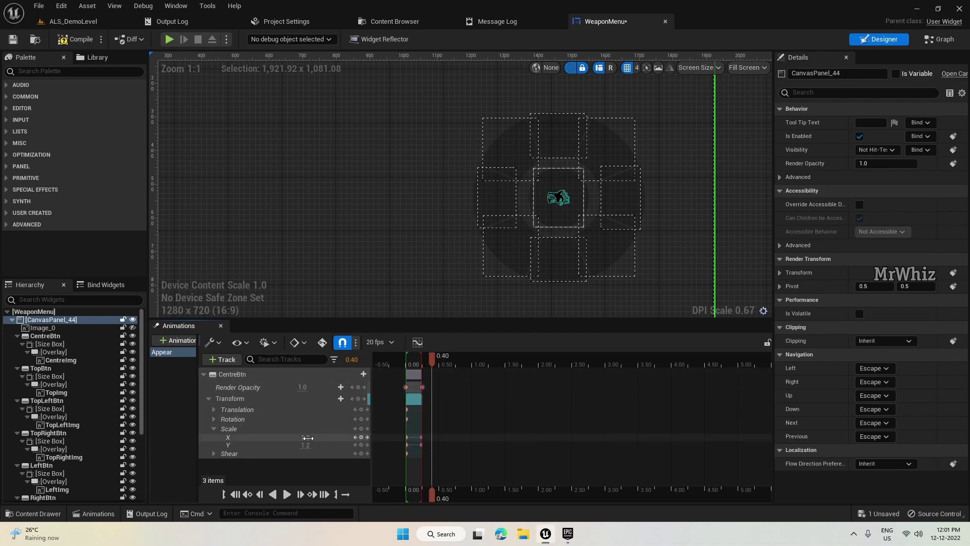
drag(310, 438, 331, 438)
click(311, 437)
text(1)
key(Return)
click(308, 445)
text(1)
key(Return)
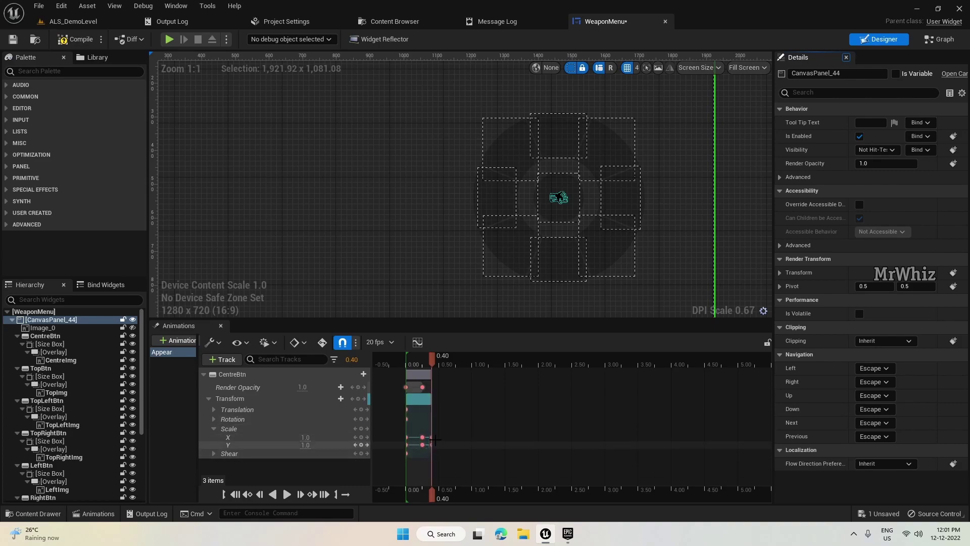
click(204, 374)
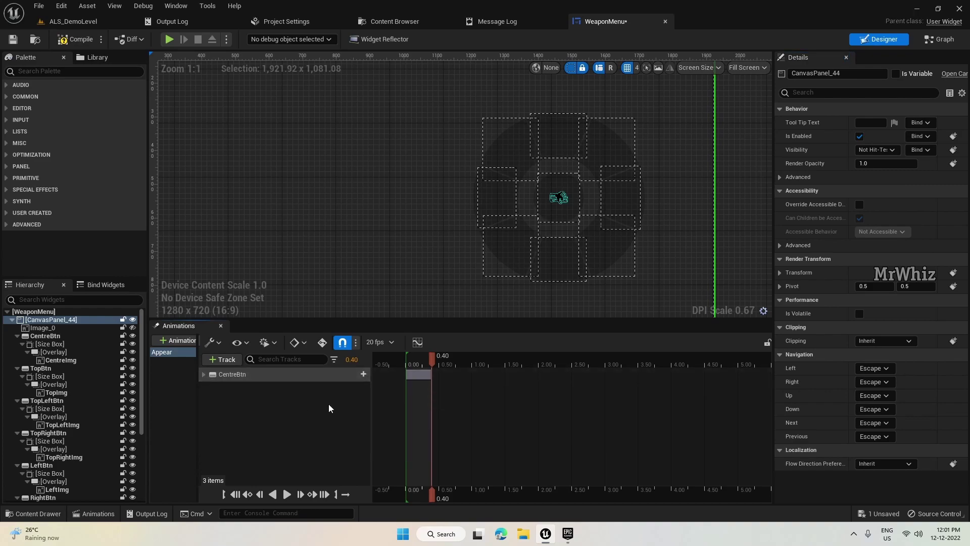
click(84, 44)
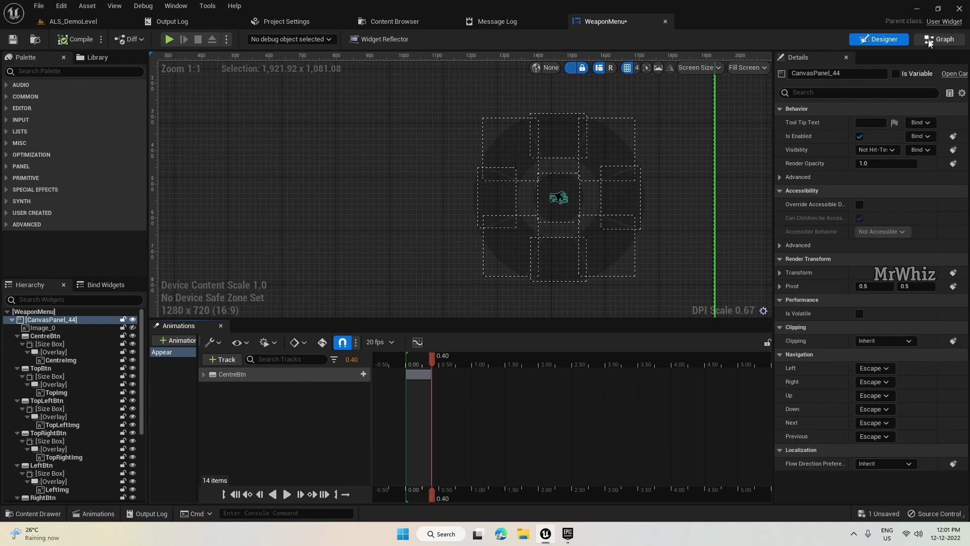
In the widget's event graph, add a Play Animation node driven by Event Construct
click(942, 40)
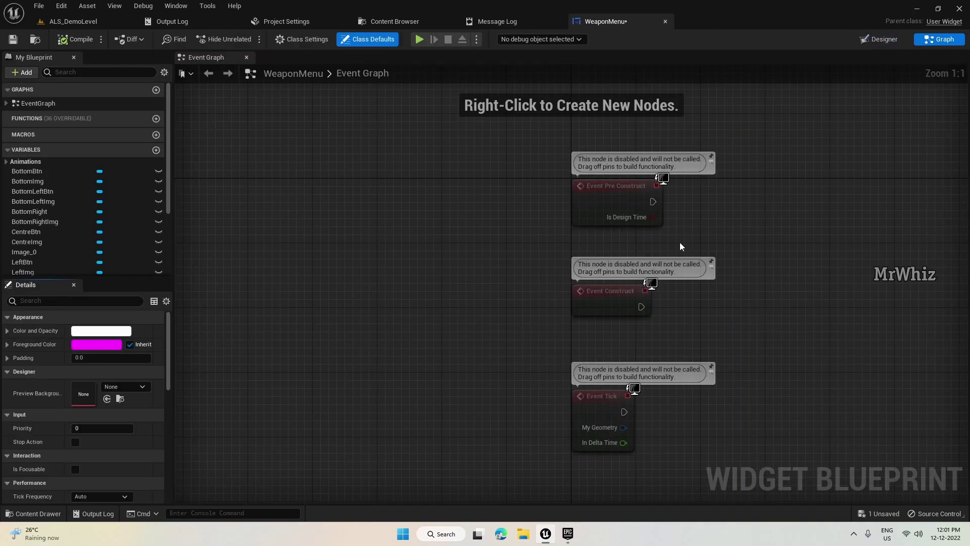
right_drag(626, 222, 468, 220)
right_drag(564, 198, 566, 233)
right_drag(558, 269, 541, 207)
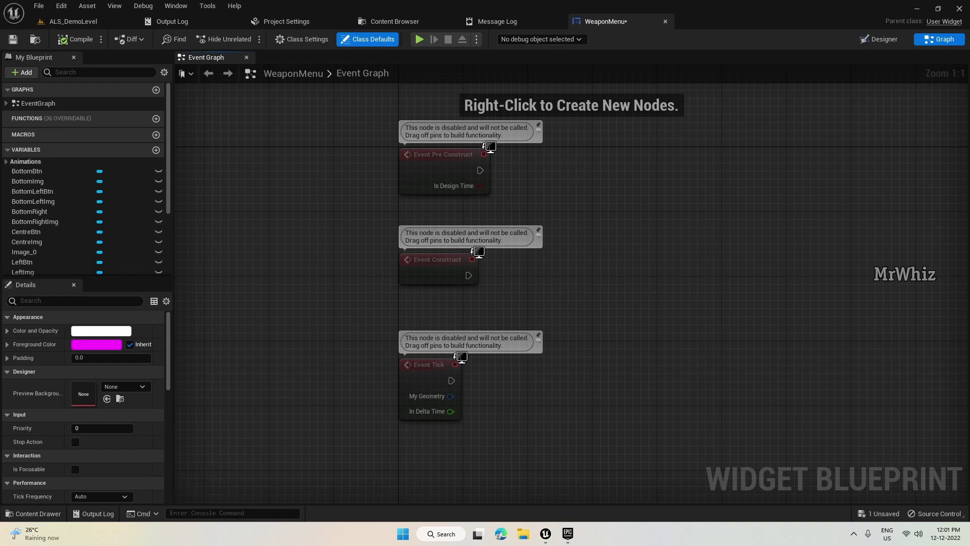
drag(467, 277, 632, 277)
text(play ani)
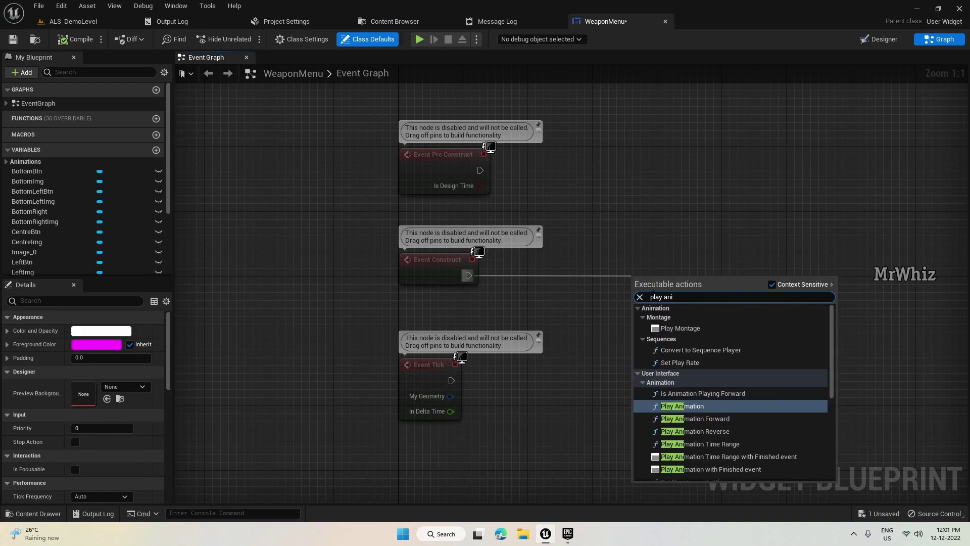
click(682, 406)
drag(671, 276, 670, 254)
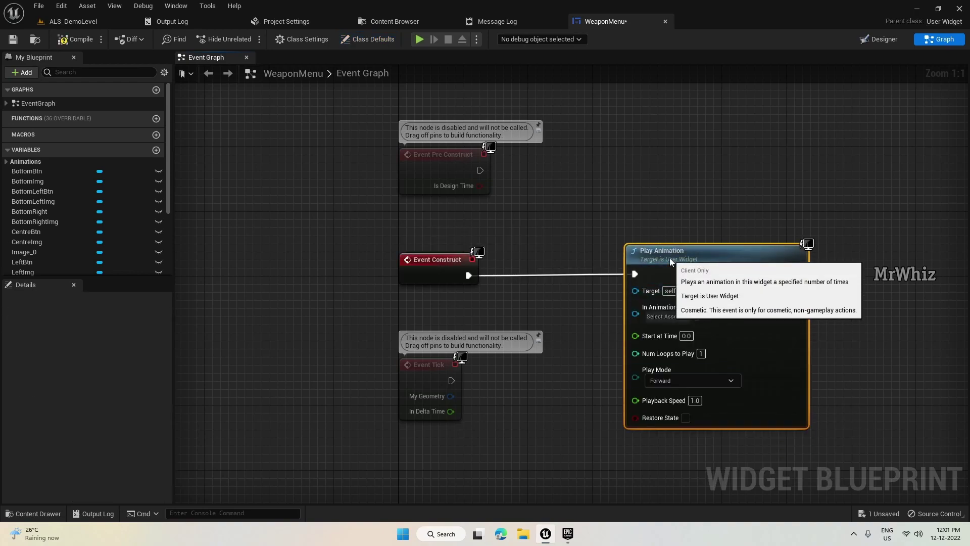
scroll(119, 244, down, 5)
scroll(121, 243, up, 5)
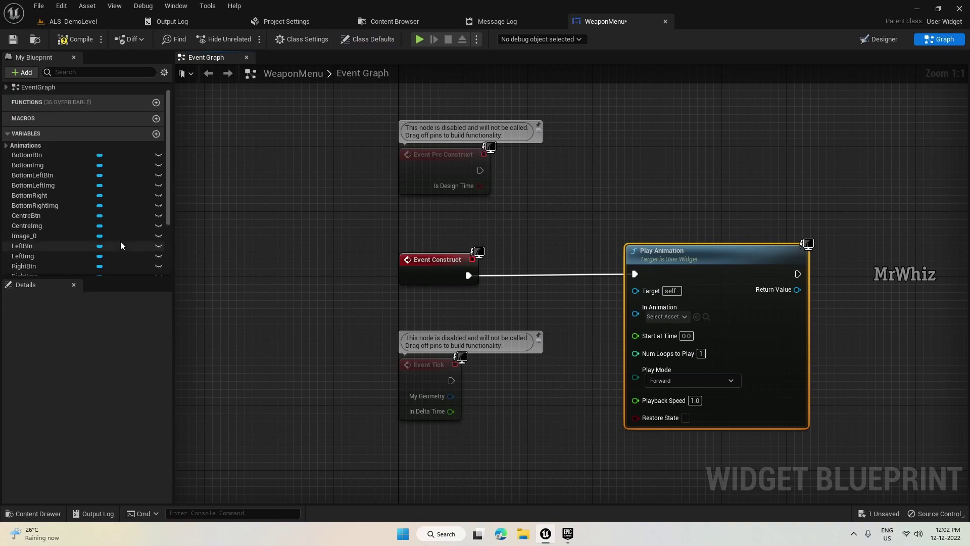
Feed the Appear animation into Play Animation's In Animation input, straighten the node connections and compile
right_click(507, 312)
text(appear)
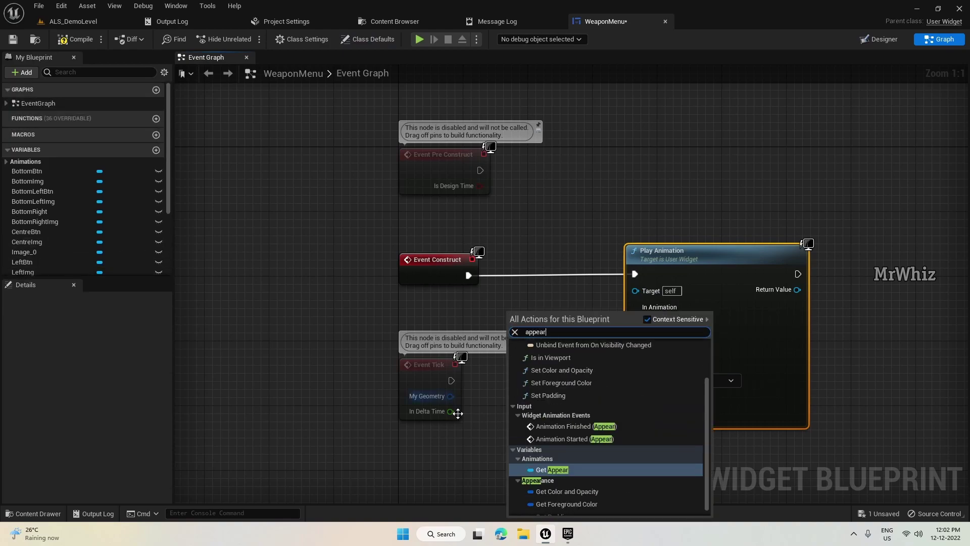
click(552, 469)
drag(558, 318, 643, 317)
drag(520, 323, 527, 316)
drag(398, 239, 739, 302)
key(q)
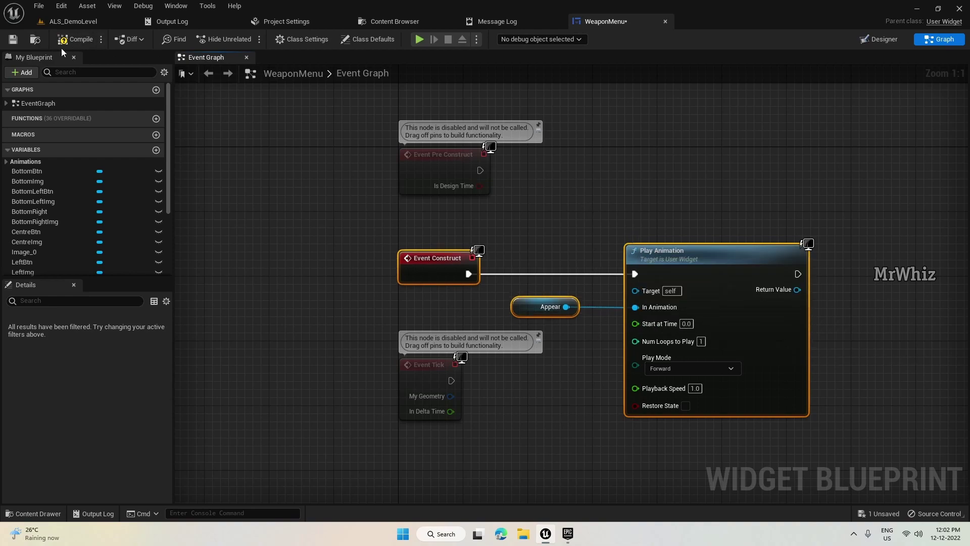
click(90, 43)
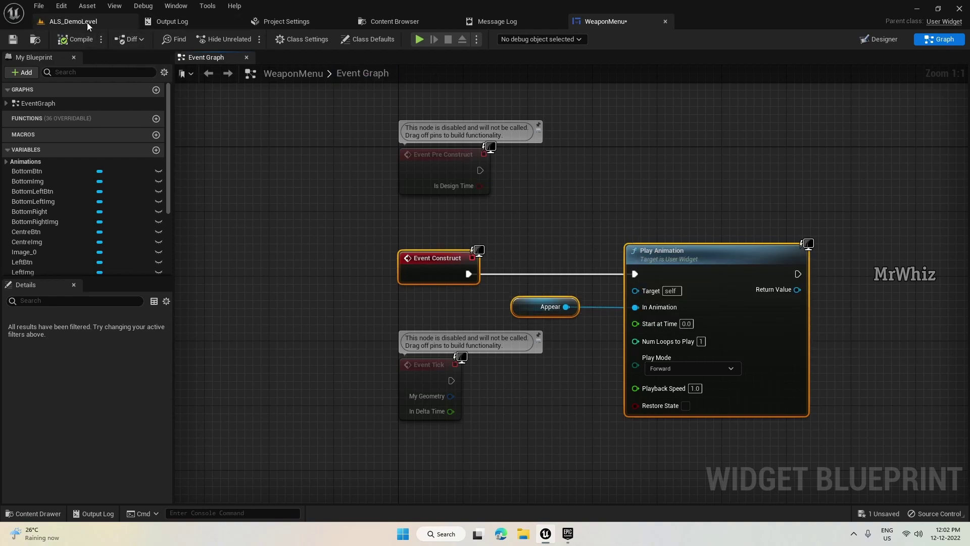
From the ALS_DemoLevel editor, open the ALS_Player_Controller blueprint in AdvancedLocomotionV4/Blueprints/CharacterLogic
click(88, 22)
click(34, 514)
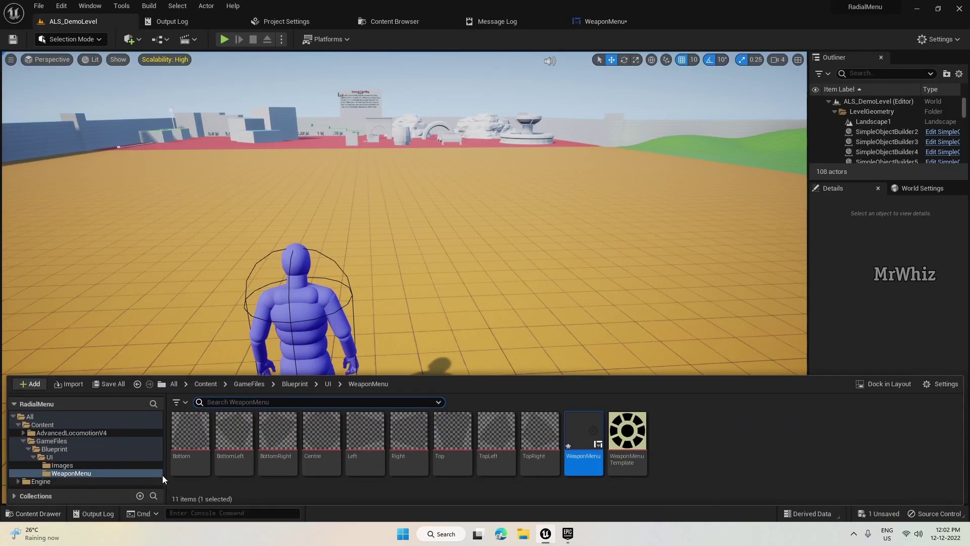
click(249, 385)
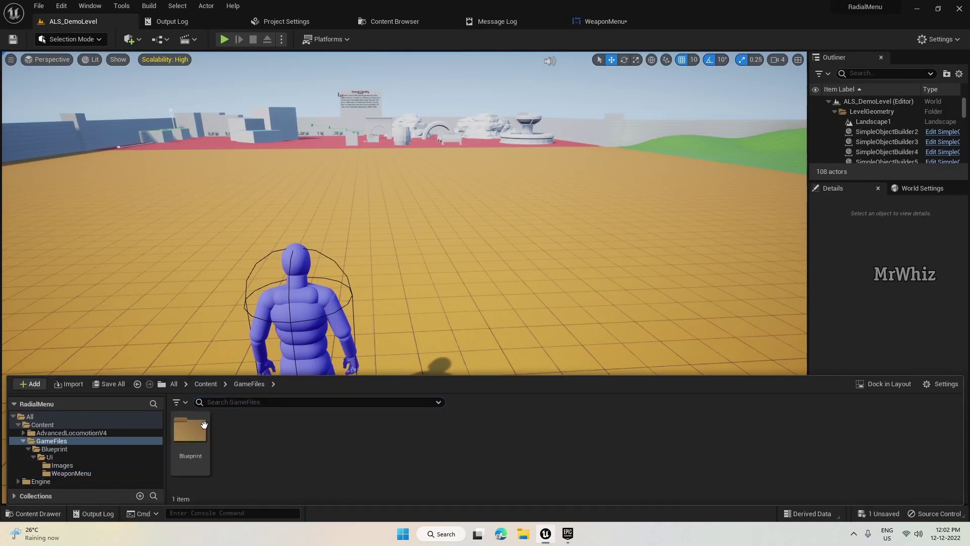
click(208, 385)
double_click(190, 432)
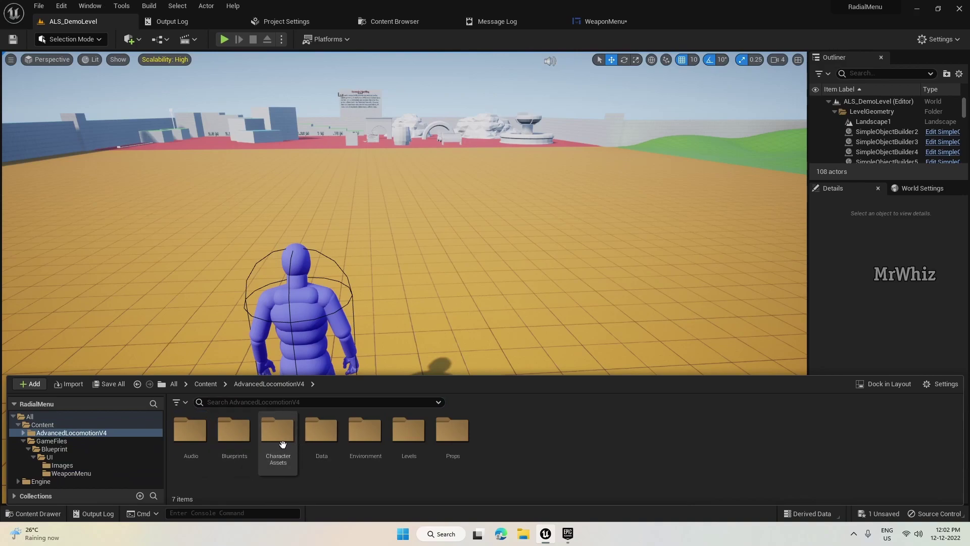
double_click(226, 432)
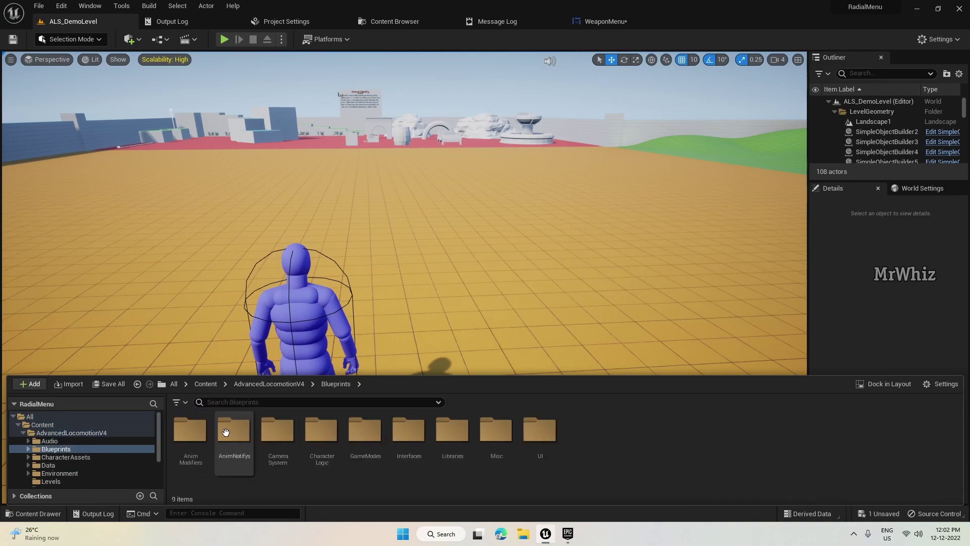
double_click(321, 434)
click(315, 430)
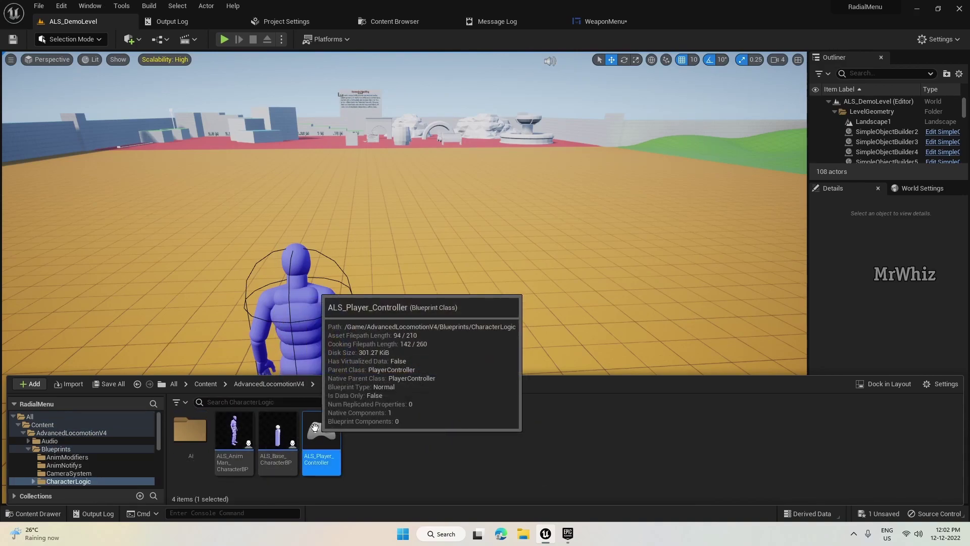
double_click(315, 428)
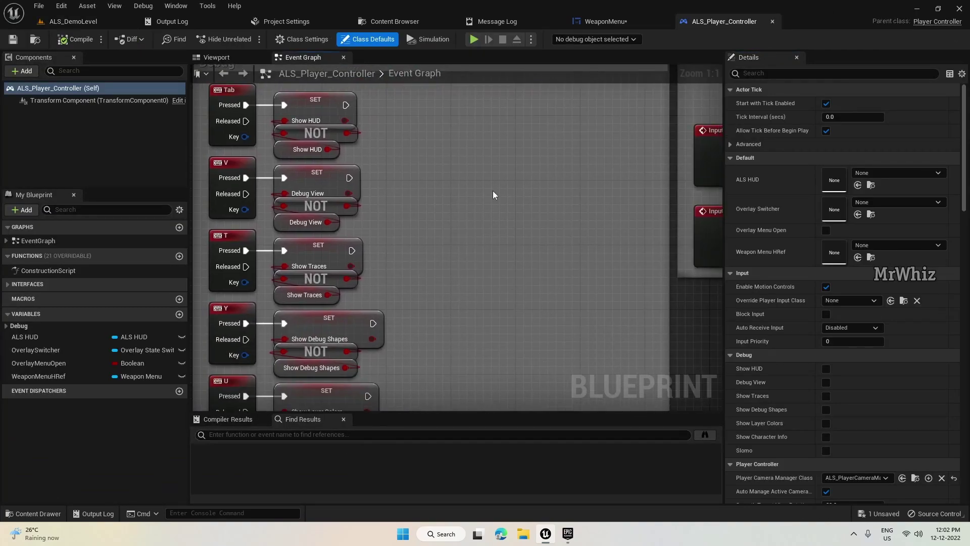
Make room after the 1.0 Set Global Time Dilation node by moving Remove from Parent, its Weapon Menu HRef and the reroute node away
scroll(493, 190, down, 5)
scroll(538, 391, up, 7)
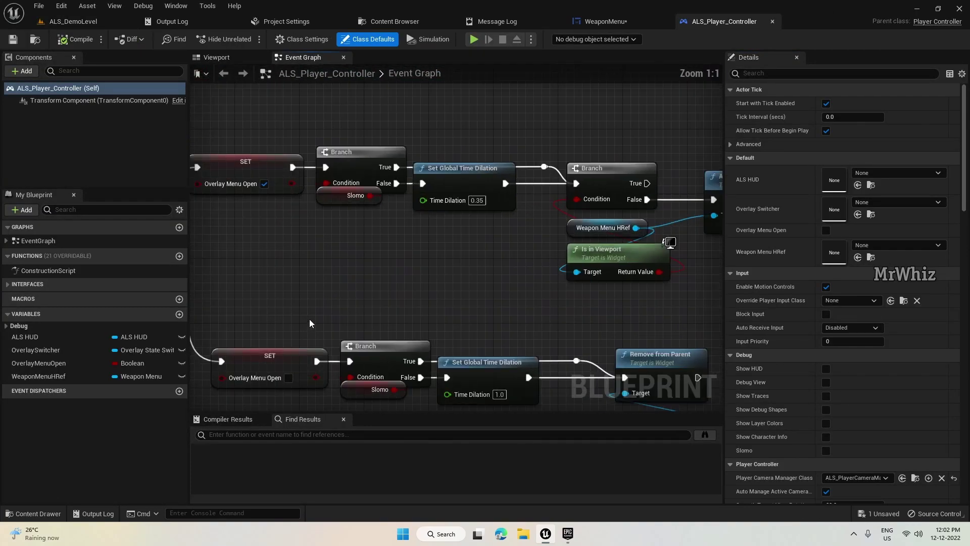
right_drag(542, 346, 410, 331)
drag(472, 224, 629, 379)
drag(560, 253, 704, 256)
right_drag(560, 303, 508, 310)
drag(373, 277, 424, 277)
Add a Weapon Menu HRef getter below the 1.0 Set Global Time Dilation node
drag(339, 352, 320, 357)
text(weapon menu href)
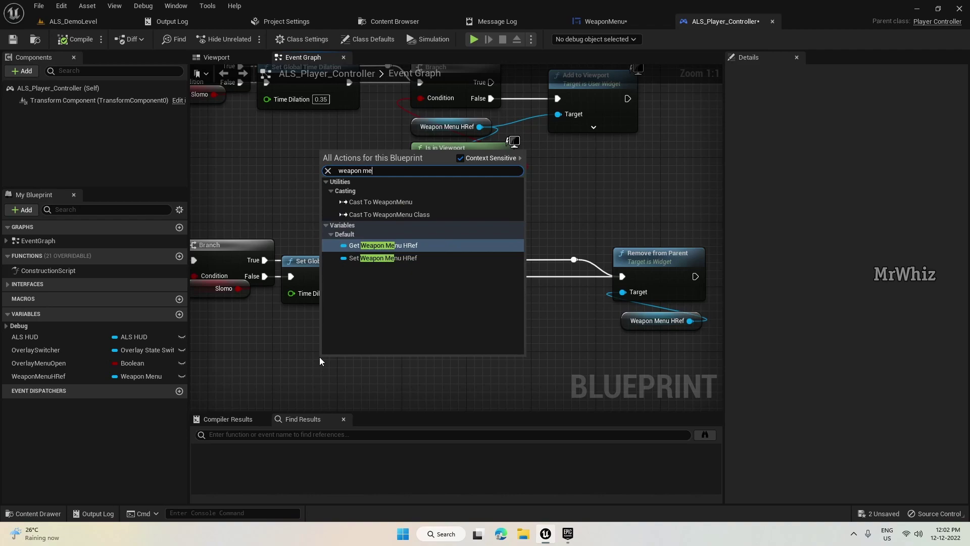
key(Return)
drag(382, 361, 445, 329)
text(play anim)
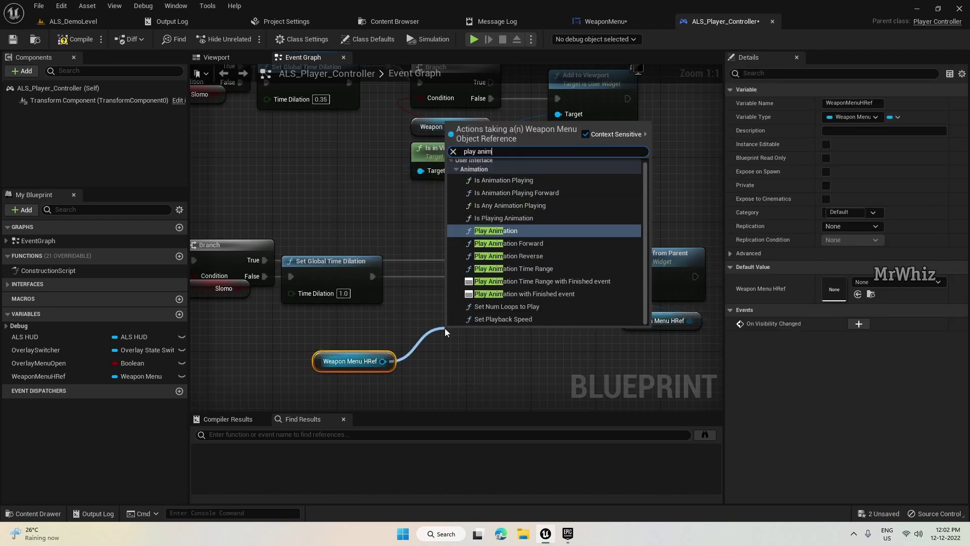
key(Return)
drag(485, 344, 468, 263)
right_drag(531, 188, 514, 99)
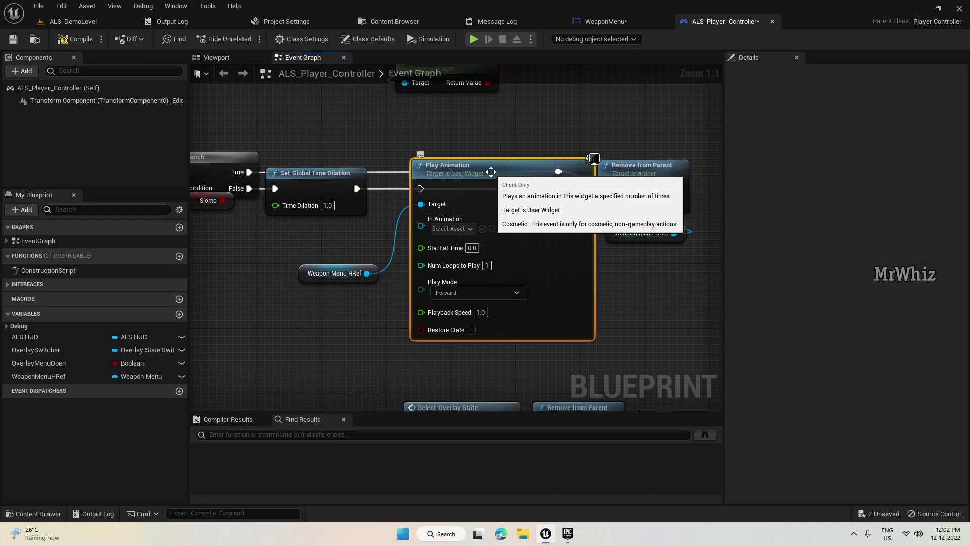
key(Delete)
Try a Play Animation Reverse node on Weapon Menu HRef between the 1.0 Set Global Time Dilation and Remove from Parent, then delete it
drag(367, 273, 406, 220)
text(play anima)
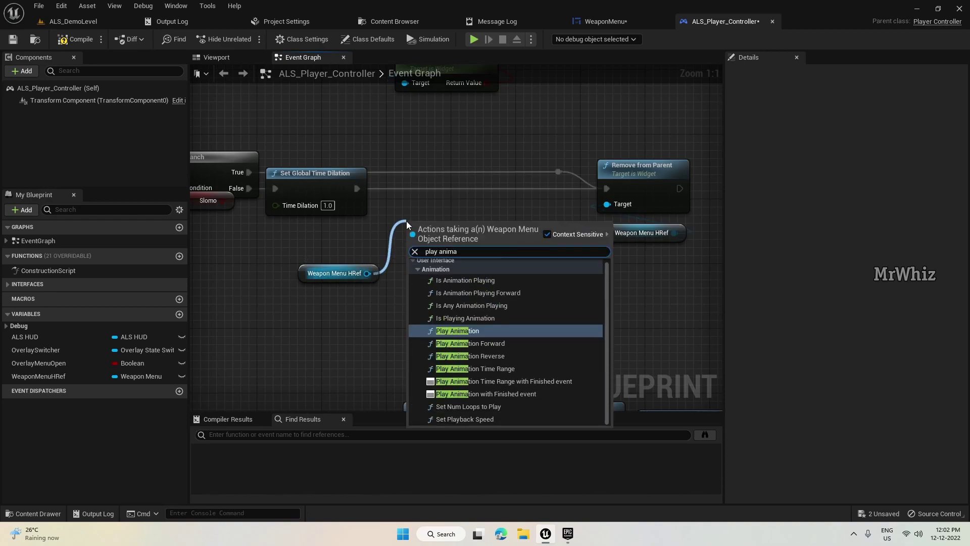
click(474, 356)
drag(459, 252, 458, 194)
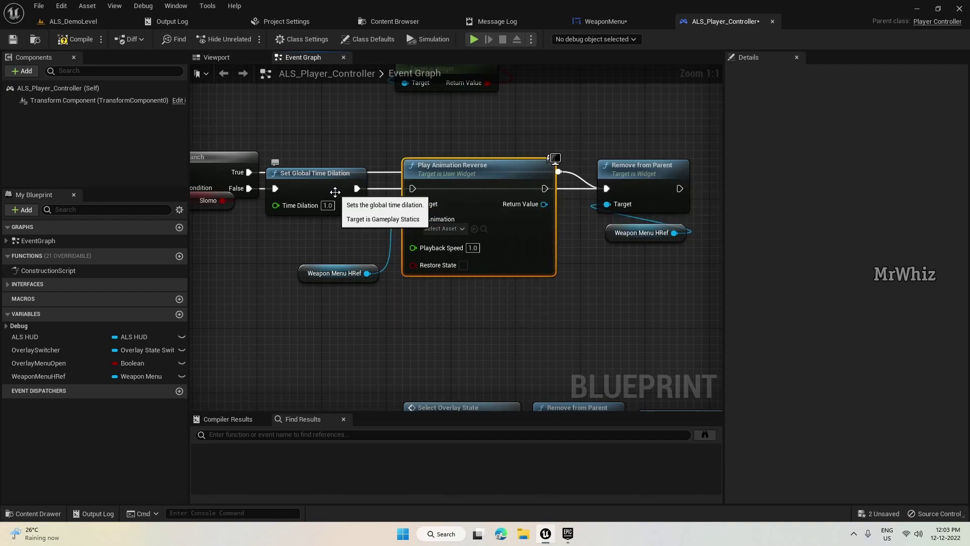
drag(356, 190, 414, 190)
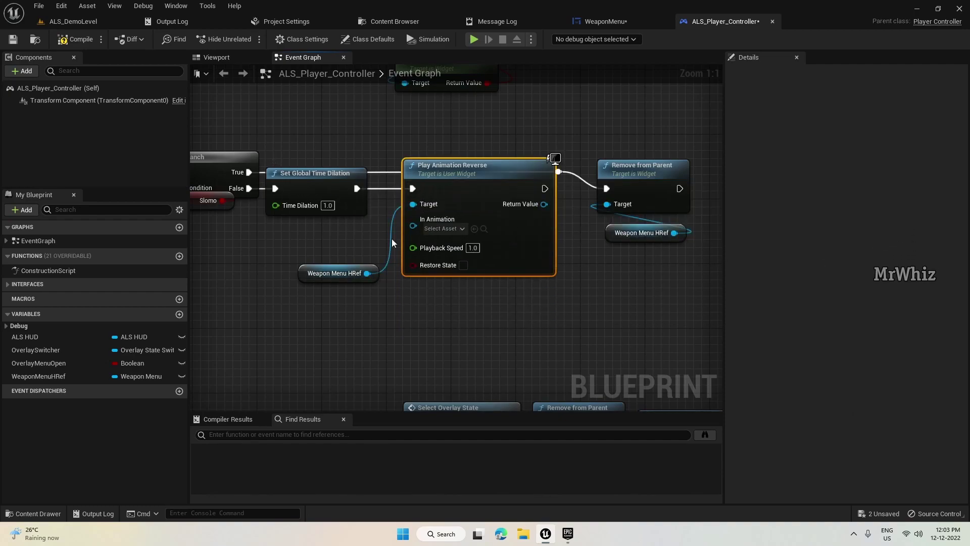
drag(250, 173, 383, 177)
click(372, 185)
right_drag(670, 295, 648, 297)
drag(523, 190, 584, 191)
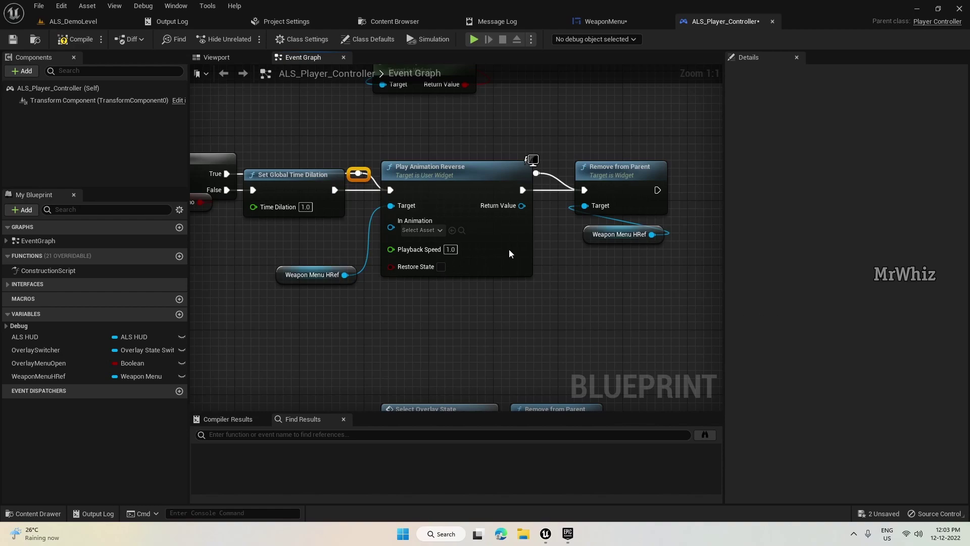
click(363, 151)
drag(362, 152, 466, 226)
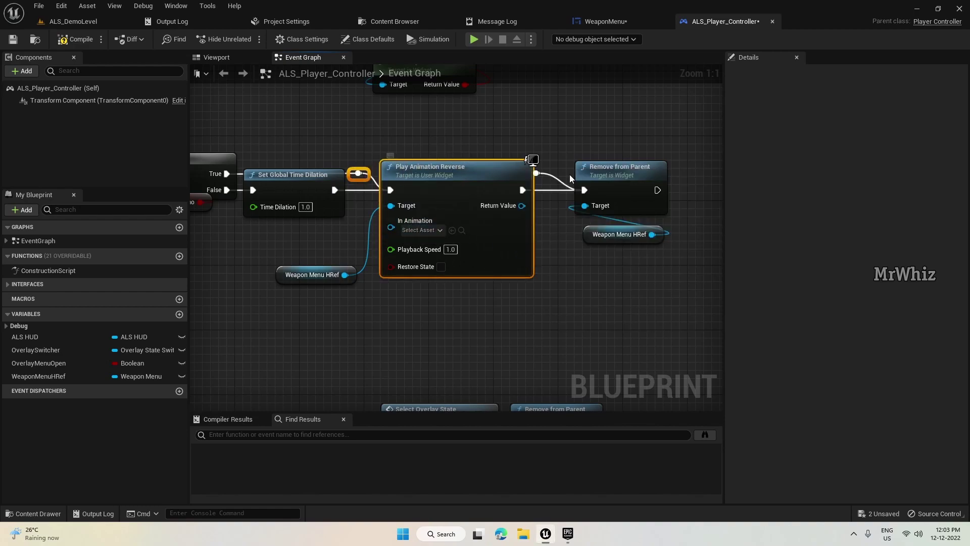
key(Delete)
Add Play Animation with Finished event on Weapon Menu HRef, fed by Set Global Time Dilation and the Branch's True output through a reroute
drag(345, 275, 440, 210)
text(p)
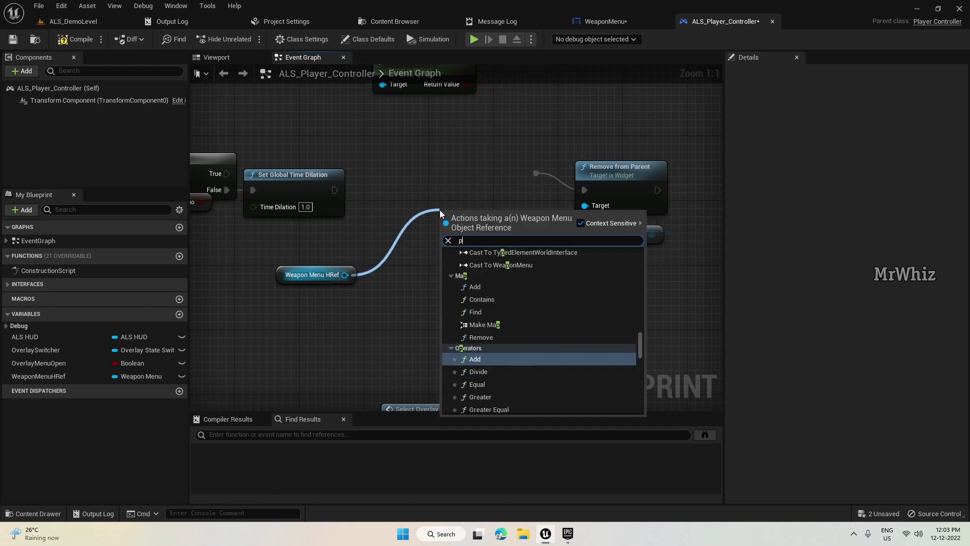
text(lay animat)
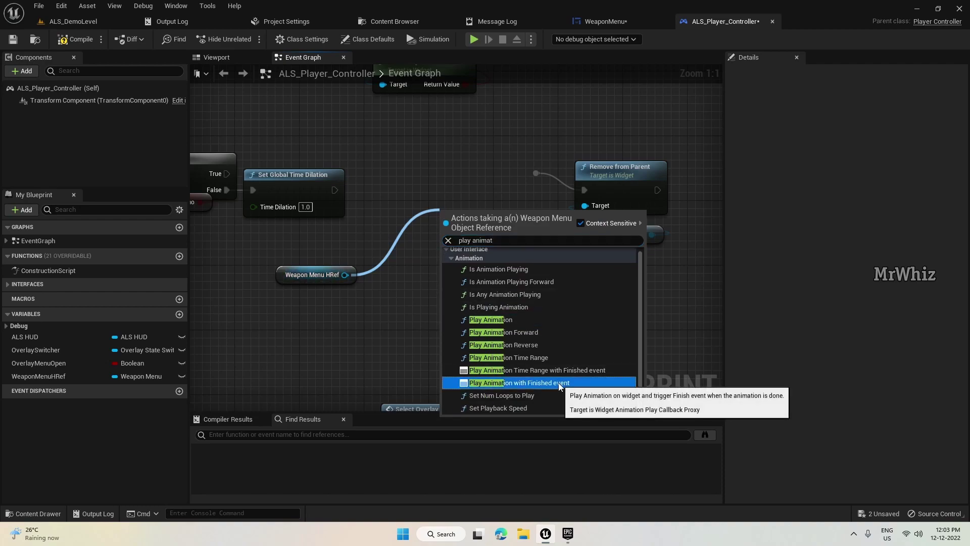
click(519, 383)
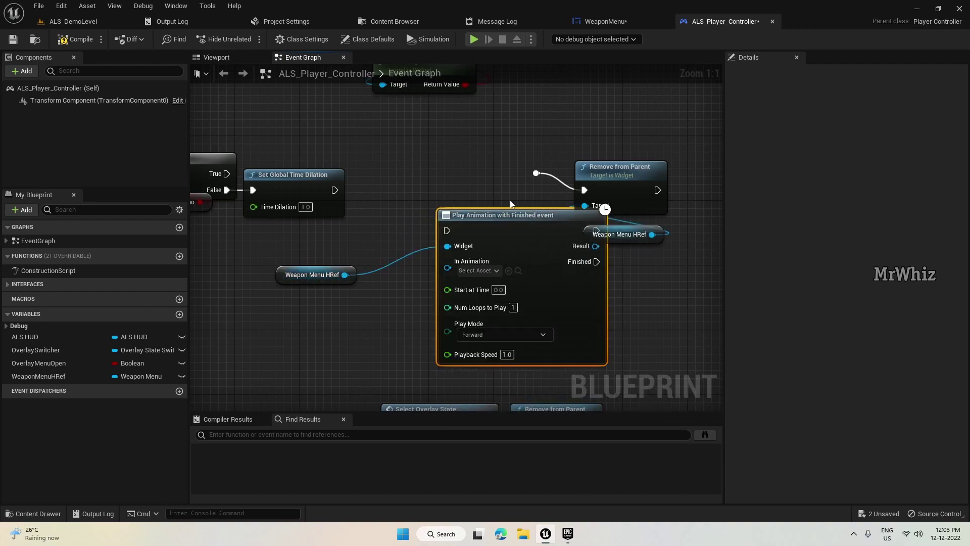
drag(423, 168, 415, 180)
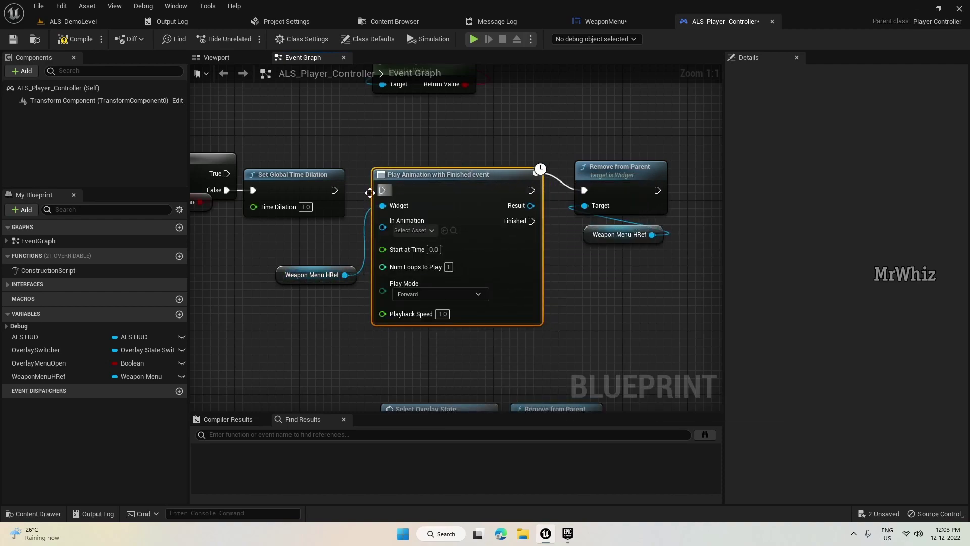
drag(334, 190, 382, 189)
double_click(352, 187)
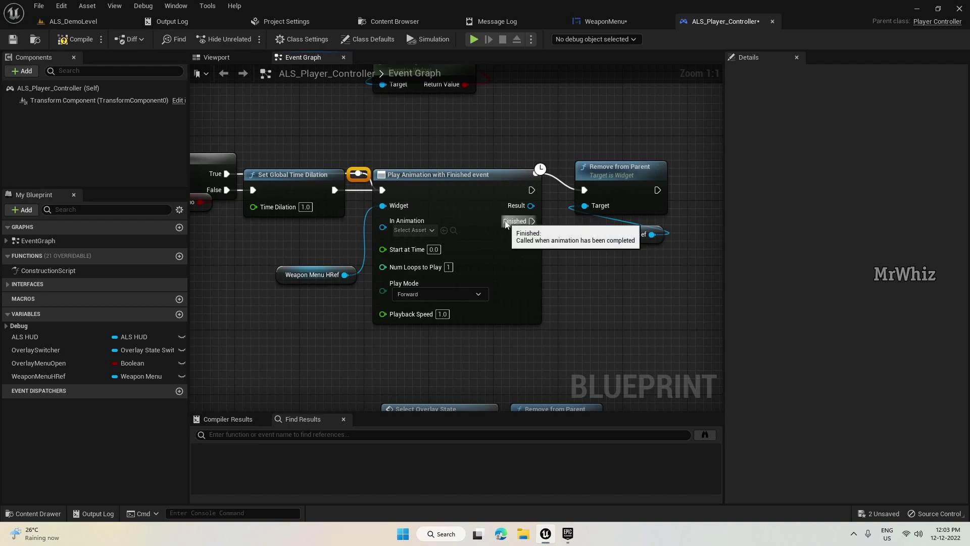
Remove the old reroute, lower Remove from Parent with its Weapon Menu HRef, and connect the Finished output to Remove from Parent
alt+click(561, 181)
drag(589, 145, 629, 236)
drag(640, 183, 639, 223)
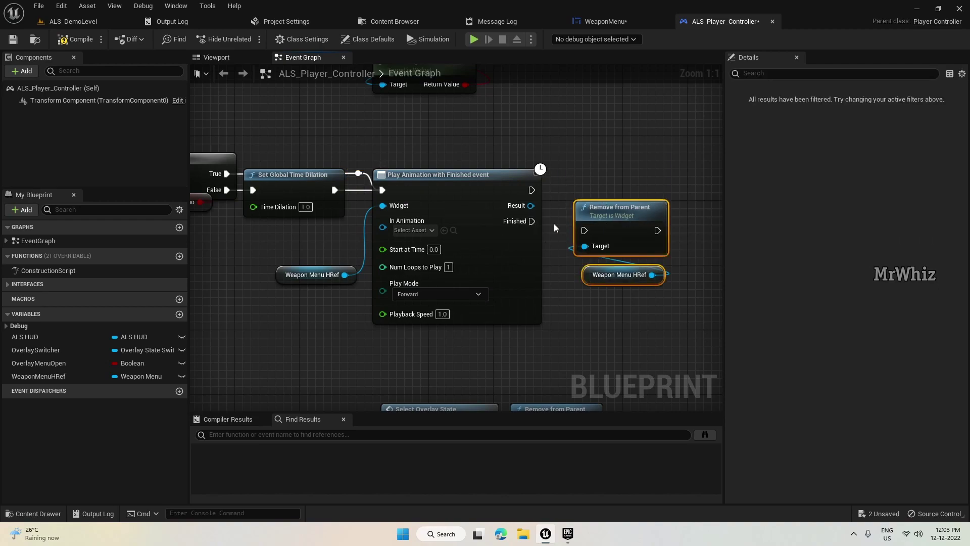
drag(532, 221, 584, 231)
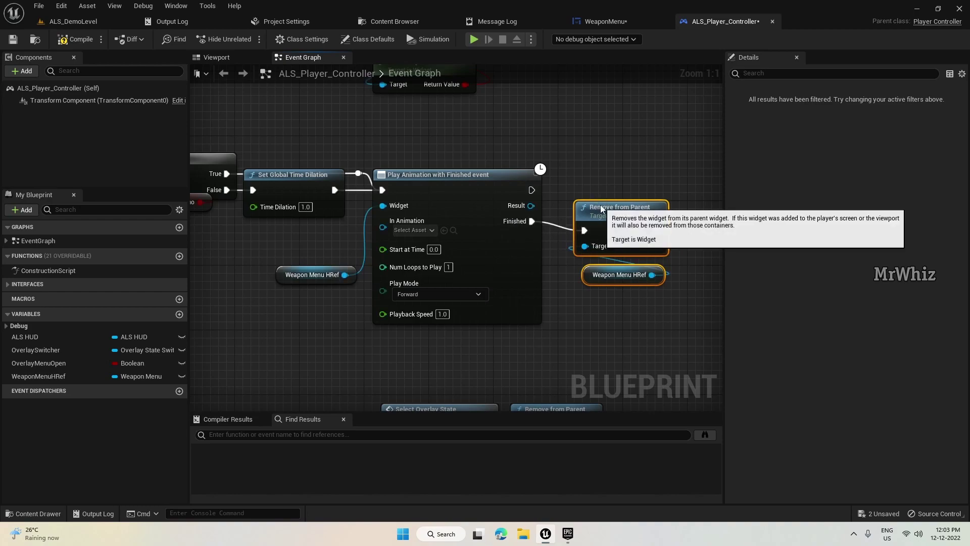
Set the Play Mode of Play Animation with Finished event to Reverse and compile the blueprint
right_drag(322, 325, 400, 303)
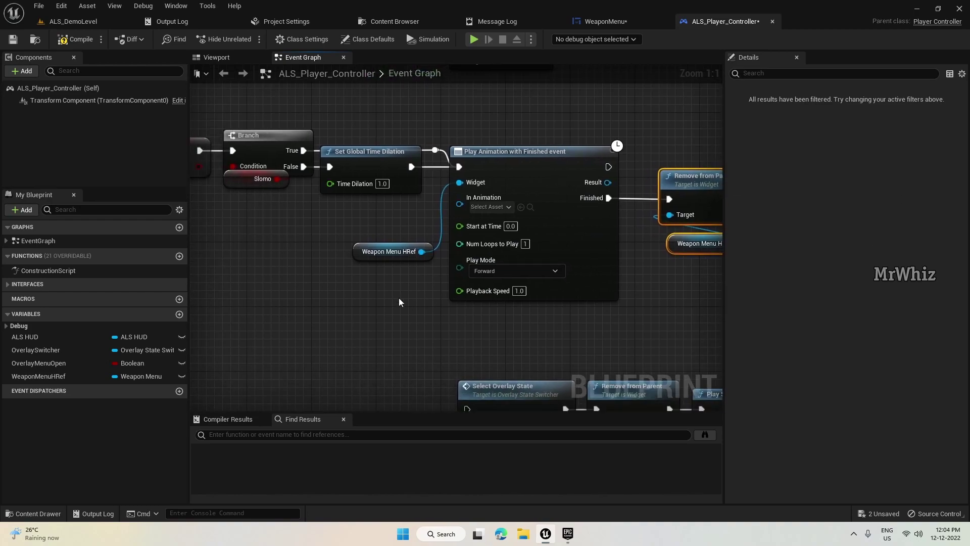
click(508, 272)
click(507, 289)
right_drag(543, 344, 550, 355)
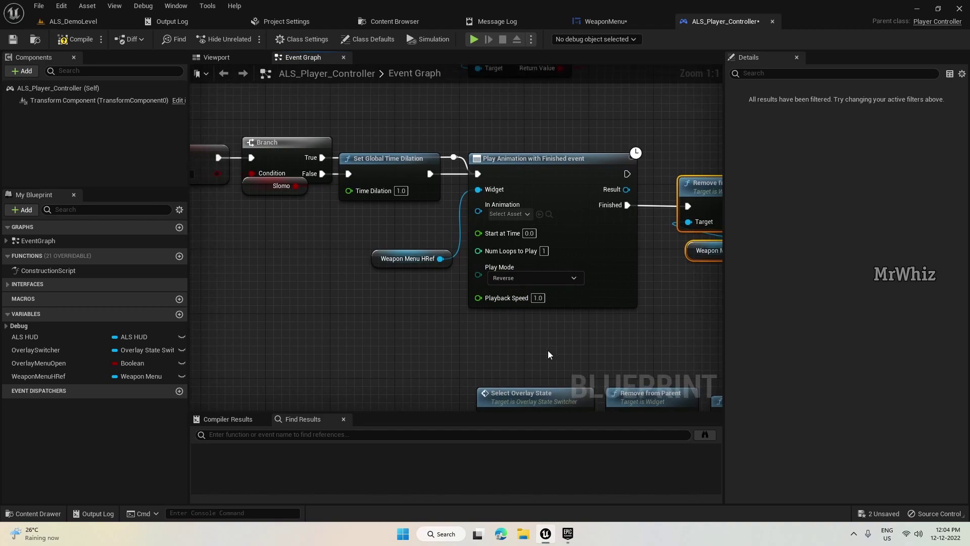
right_drag(341, 175, 286, 202)
click(82, 43)
Play ALS_DemoLevel twice, opening the radial weapon menu each time to check its animation
click(79, 23)
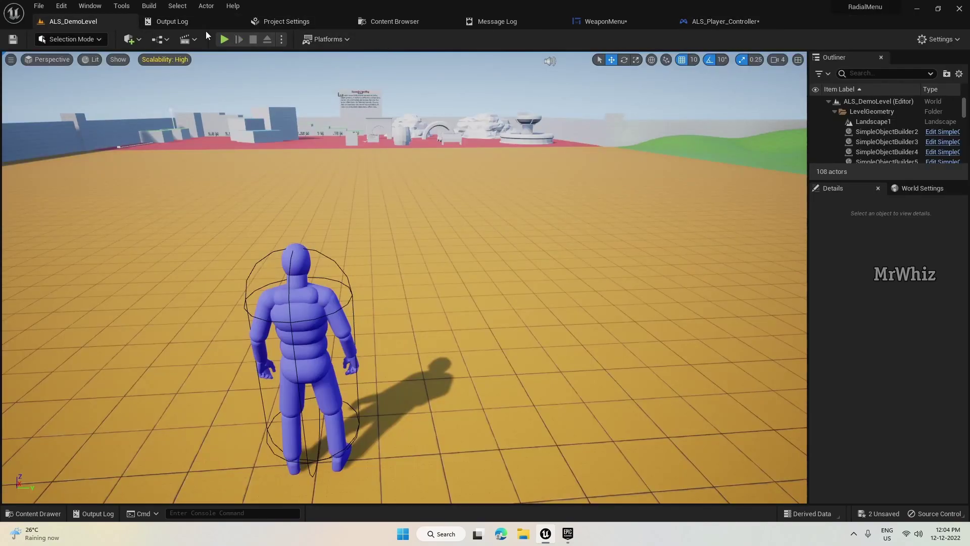
click(225, 39)
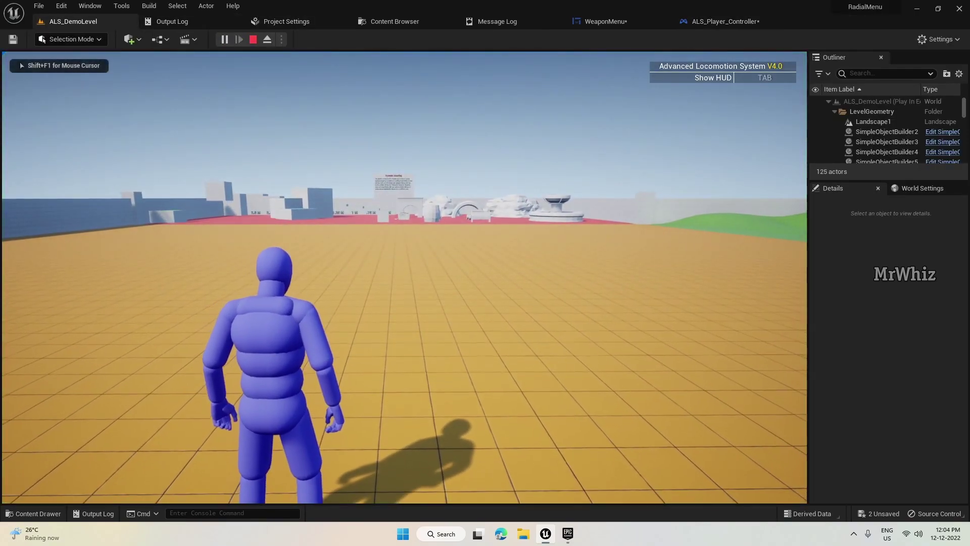
key(q)
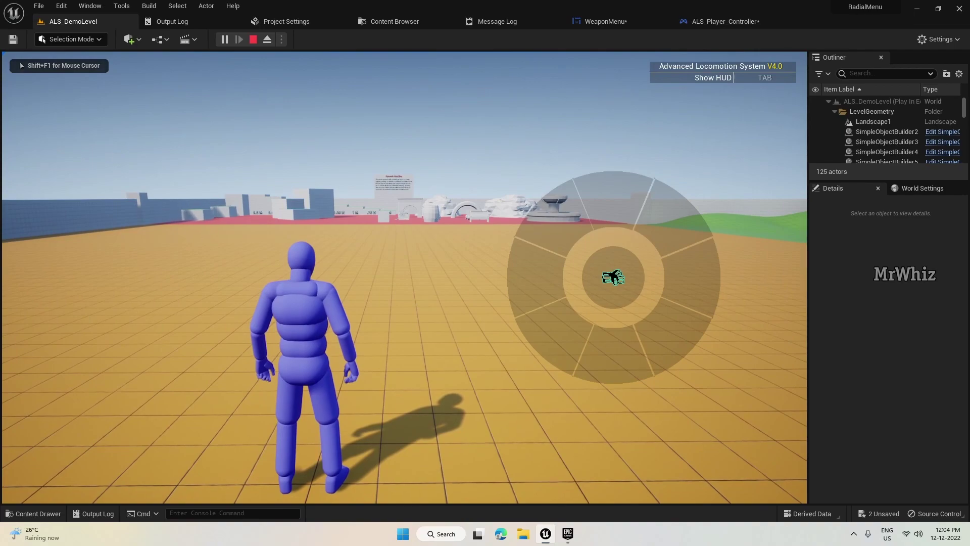
key(Escape)
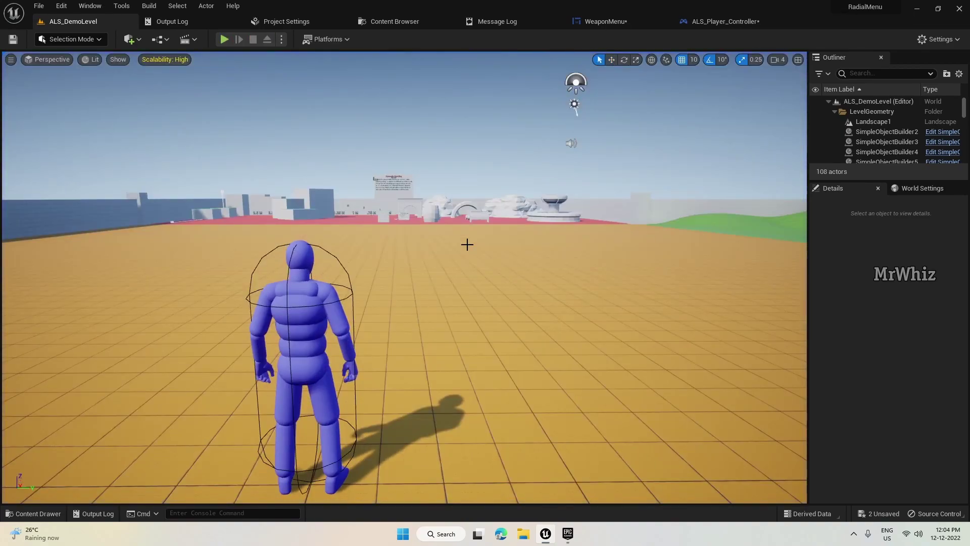
click(224, 39)
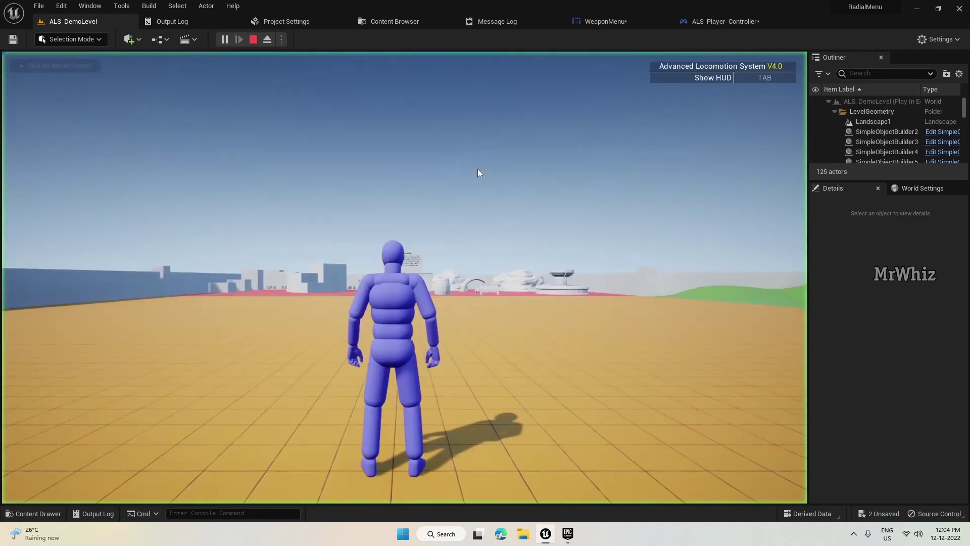
key(q)
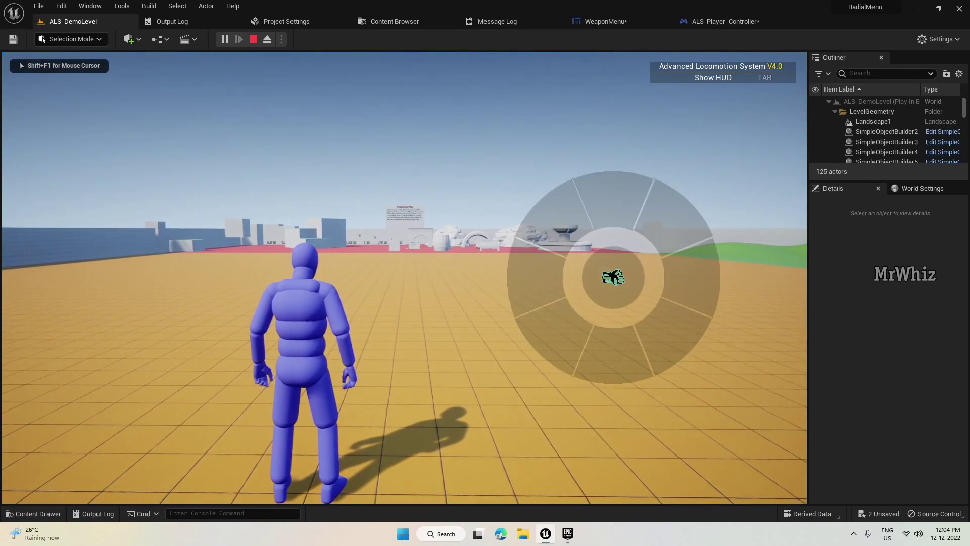
key(Escape)
Back in ALS_Player_Controller, move Weapon Menu HRef directly under Set Global Time Dilation and check the assets offered for In Animation
click(720, 23)
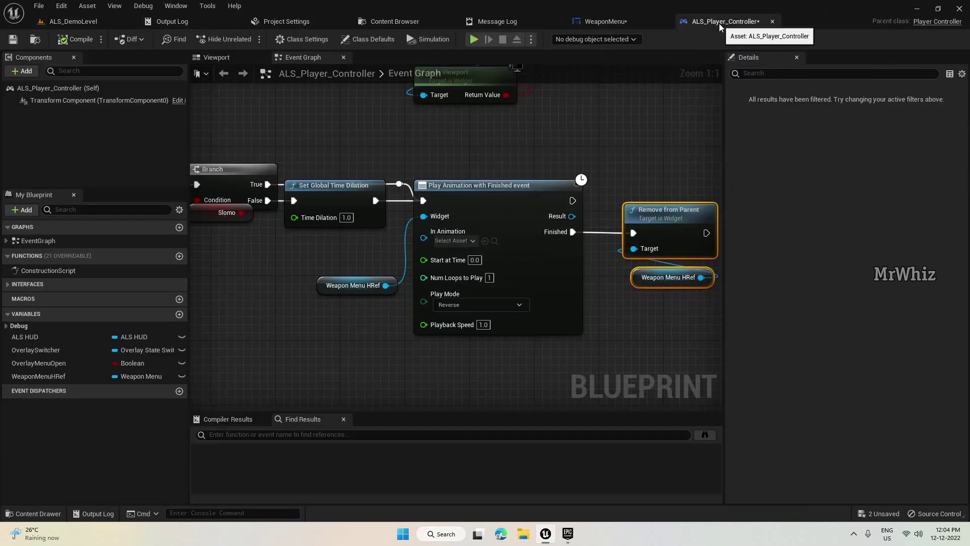
right_drag(672, 334, 705, 321)
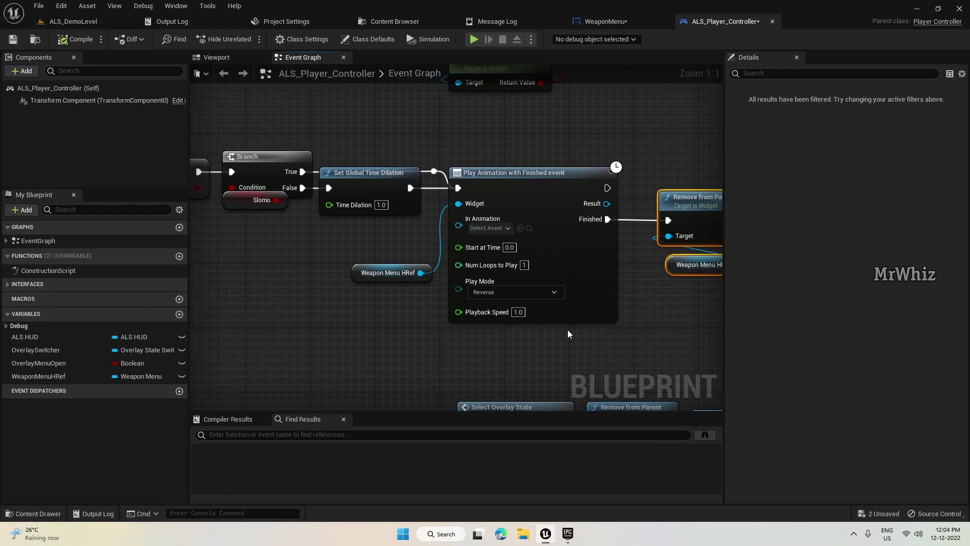
drag(359, 278, 334, 246)
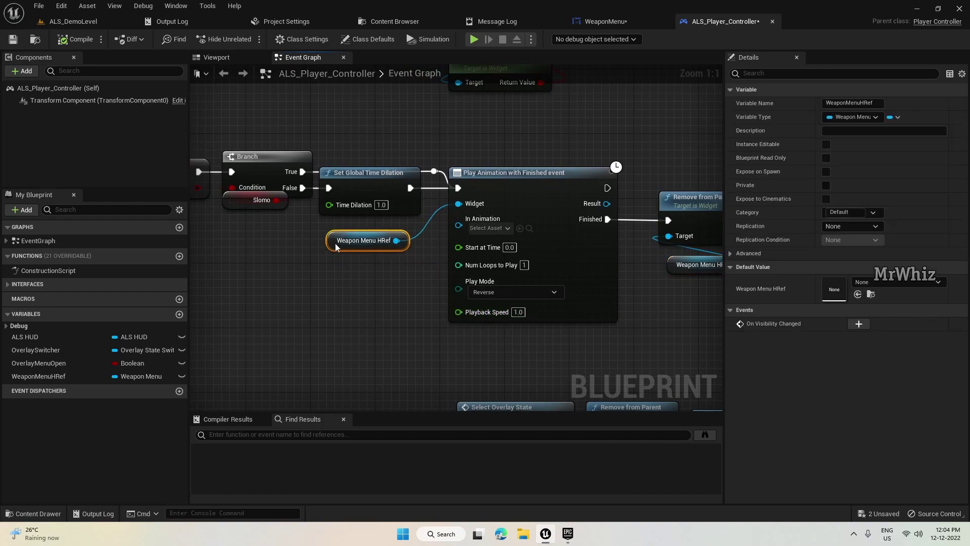
click(501, 229)
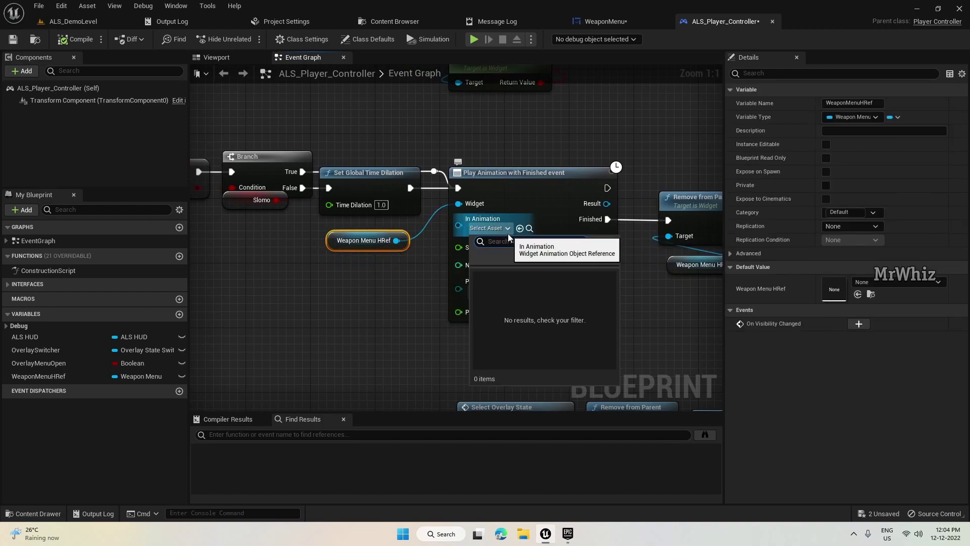
click(508, 235)
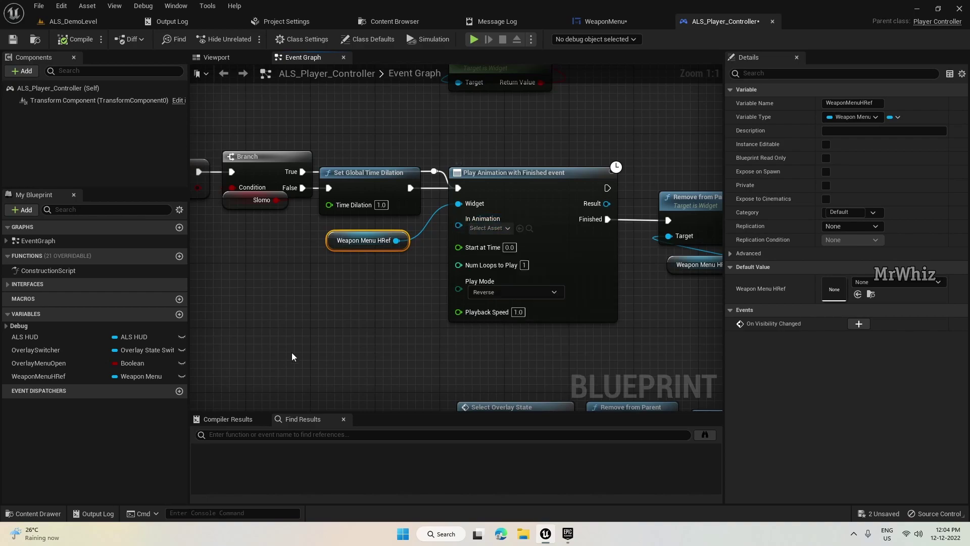
Get Appear from Weapon Menu HRef, connect it to In Animation, place it under the reference node and compile
drag(396, 241, 320, 282)
text(appear)
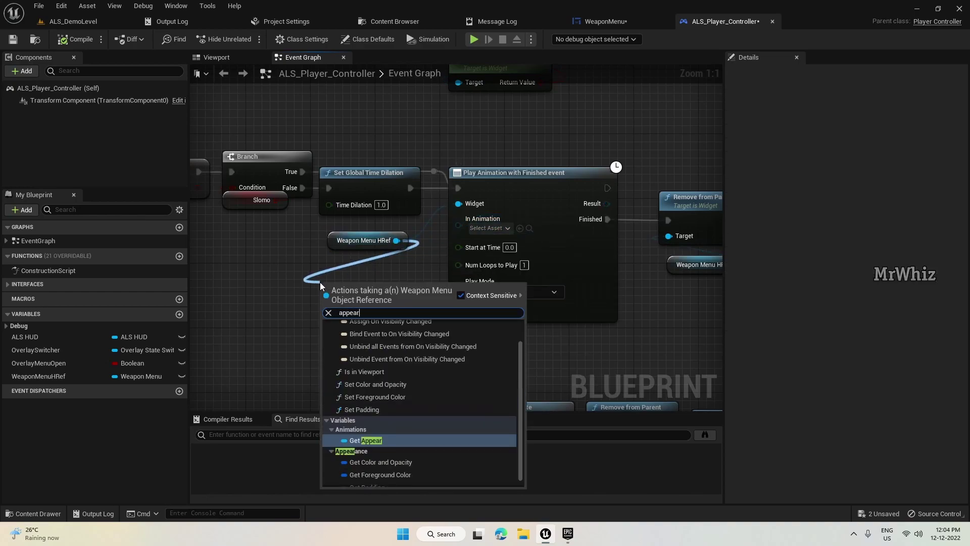
key(Return)
drag(401, 289, 458, 226)
drag(331, 289, 369, 270)
click(353, 287)
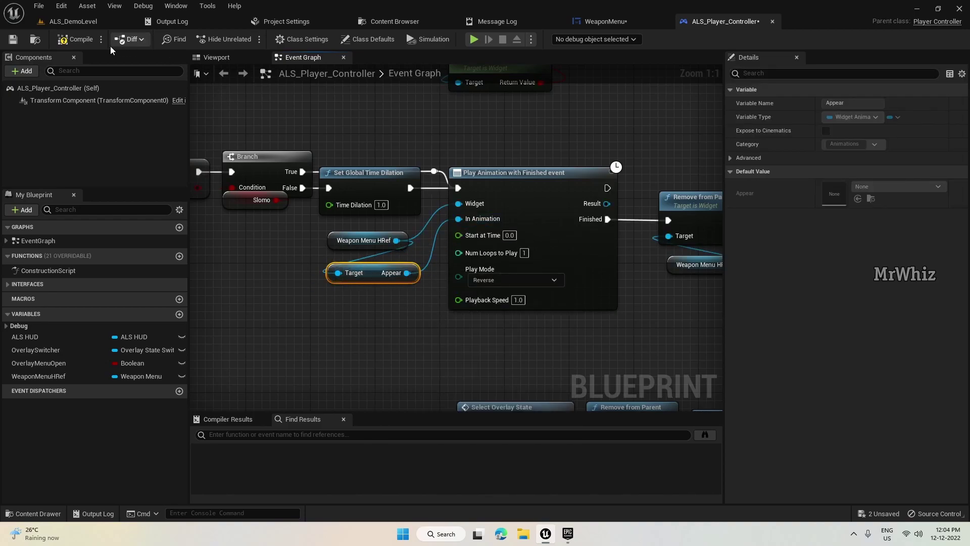
click(78, 40)
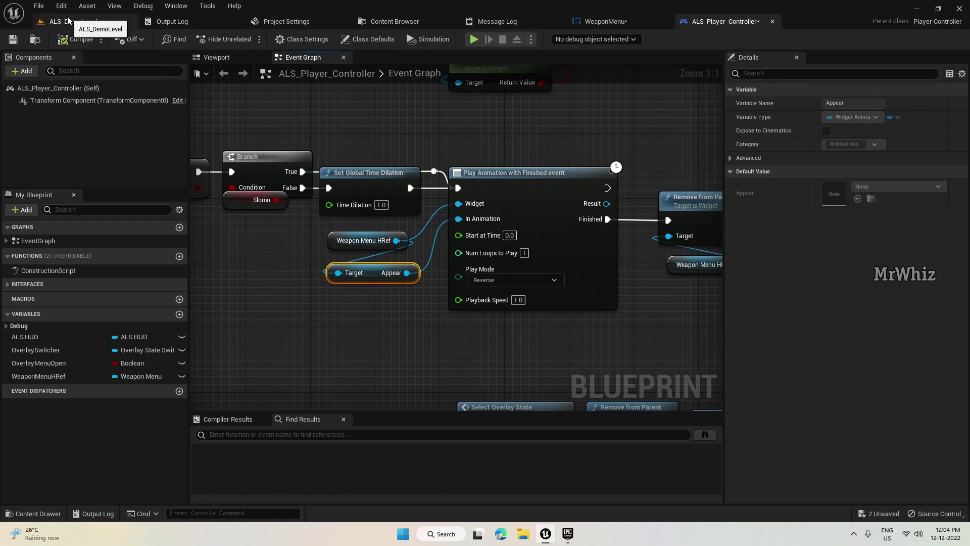
Play ALS_DemoLevel and open and close the radial weapon menu repeatedly to test the forward and reverse animation
click(67, 21)
click(225, 39)
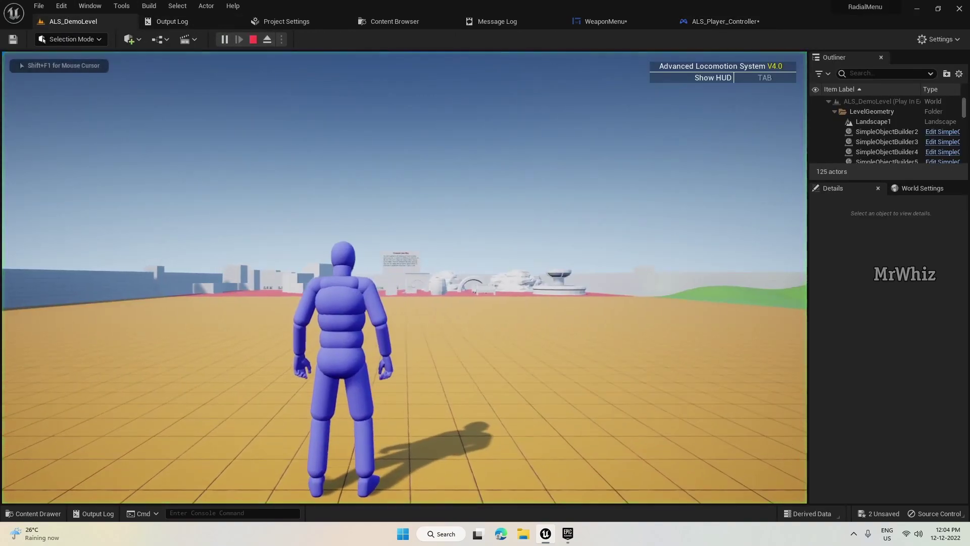
key(q)
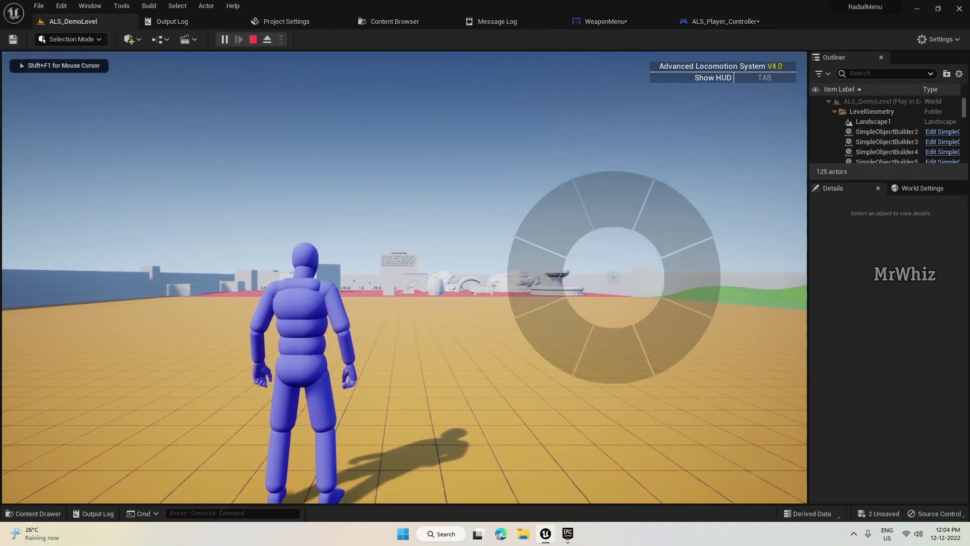
key(q)
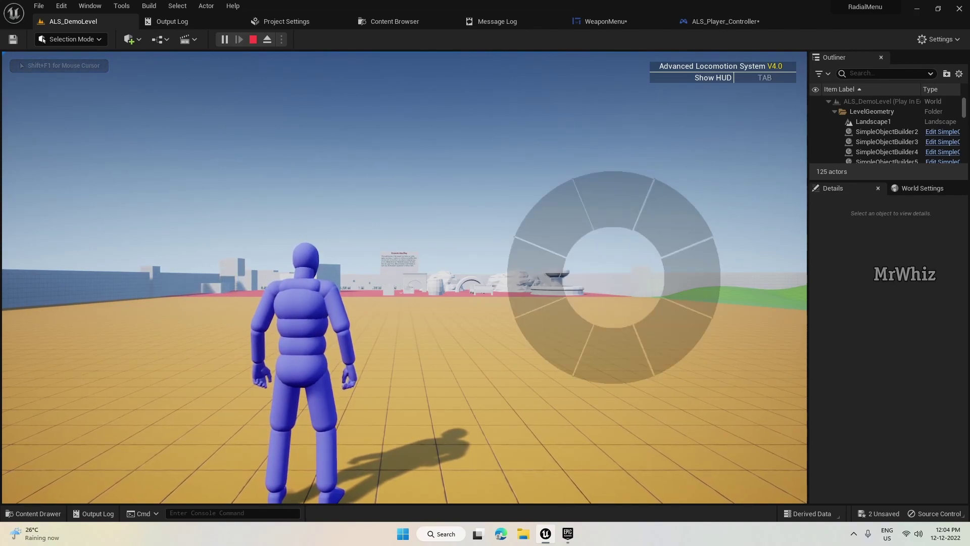
key(q)
key(q)
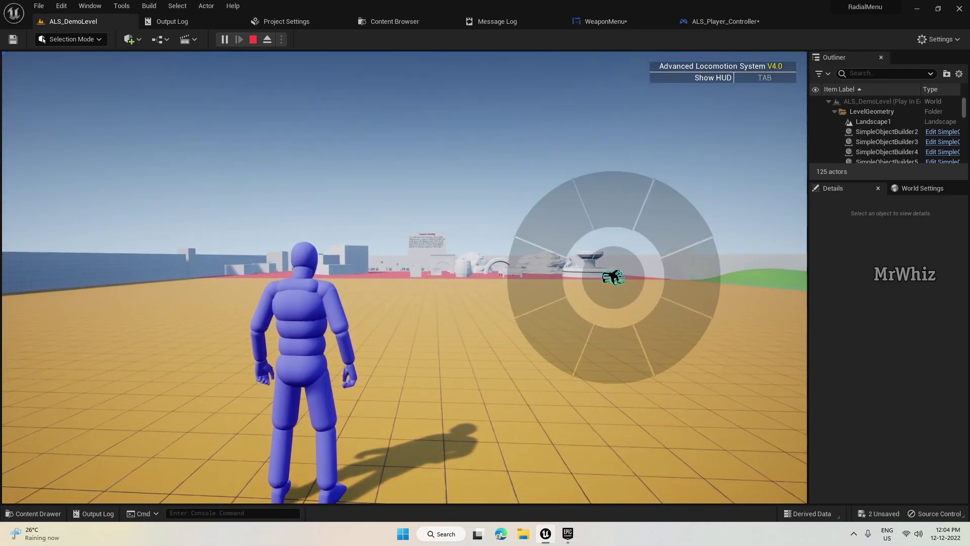
Stop the play session and, in the WeaponMenu designer, list all named widgets available for a new track in the Appear animation
key(Escape)
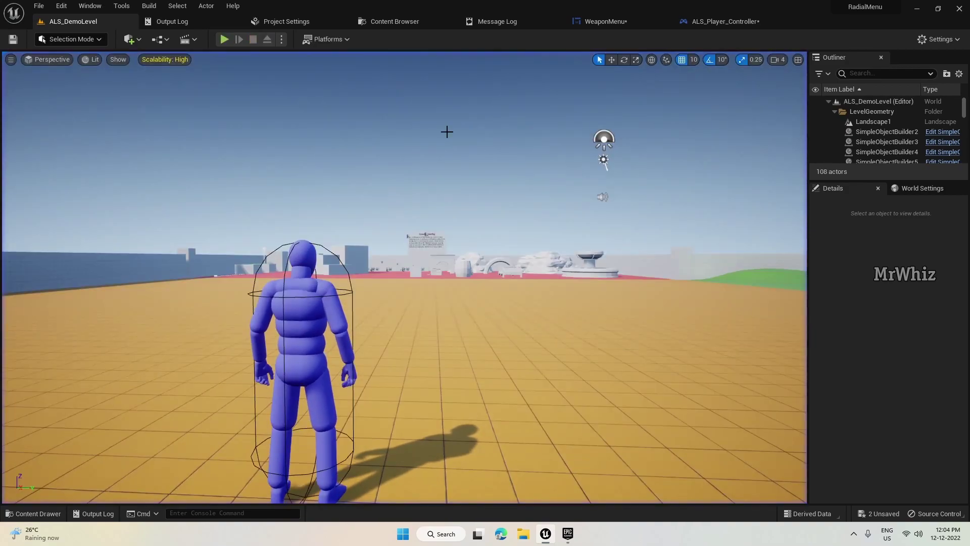
click(621, 22)
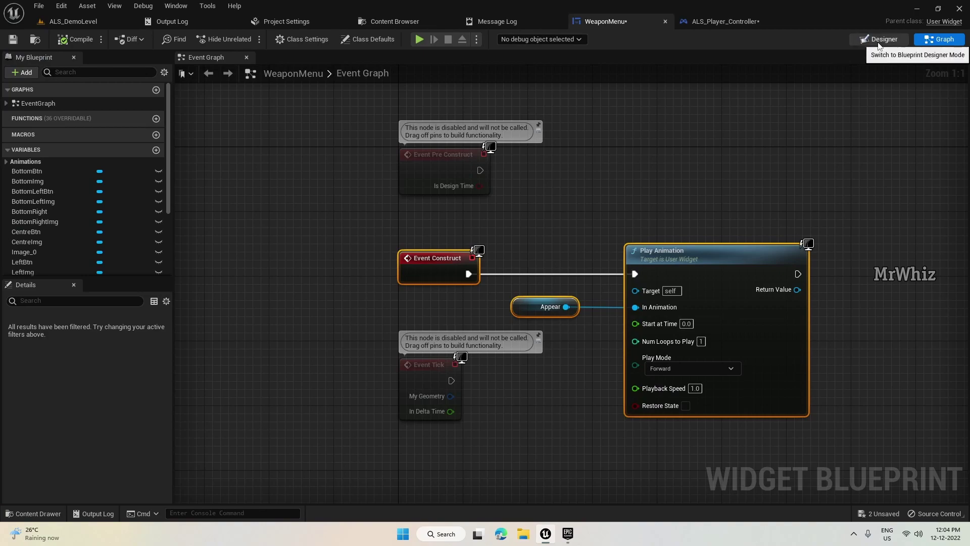
click(878, 44)
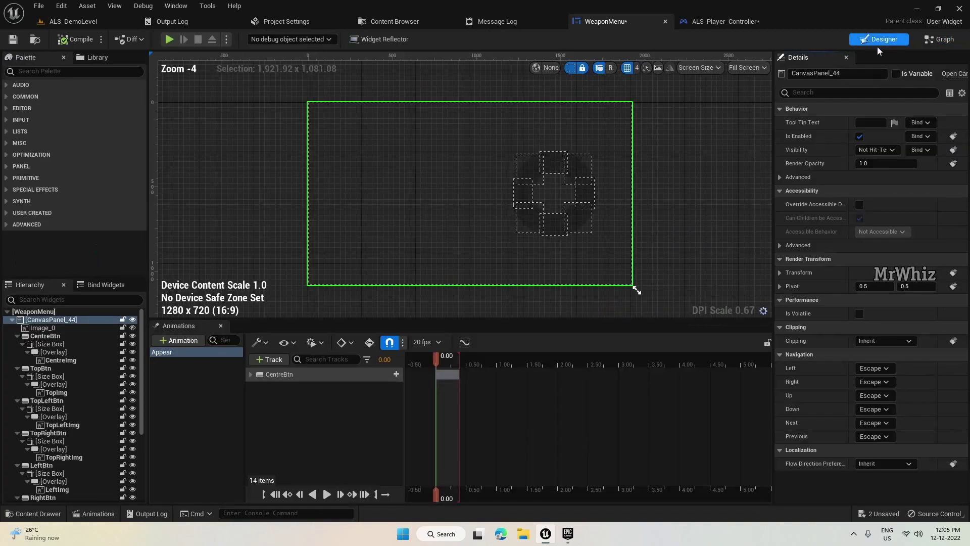
right_drag(675, 284, 681, 254)
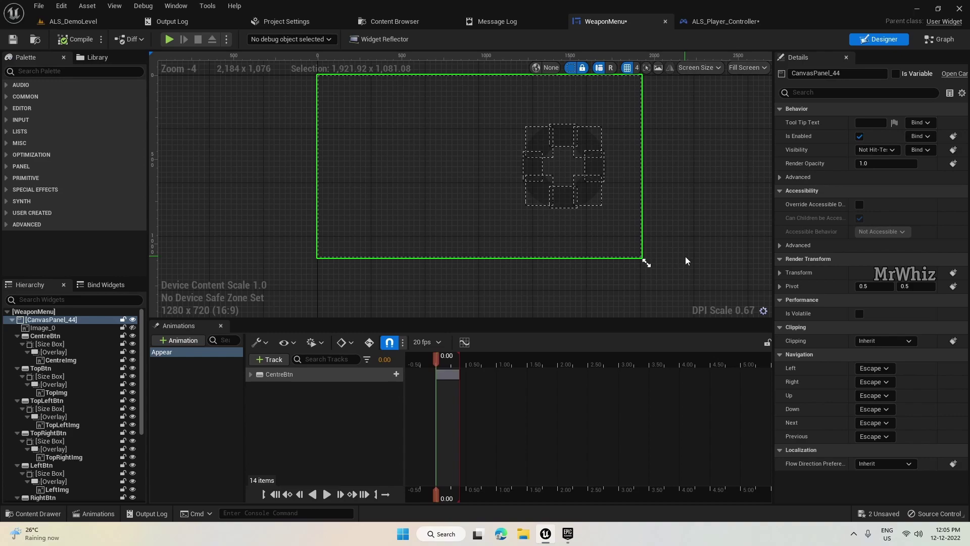
click(269, 359)
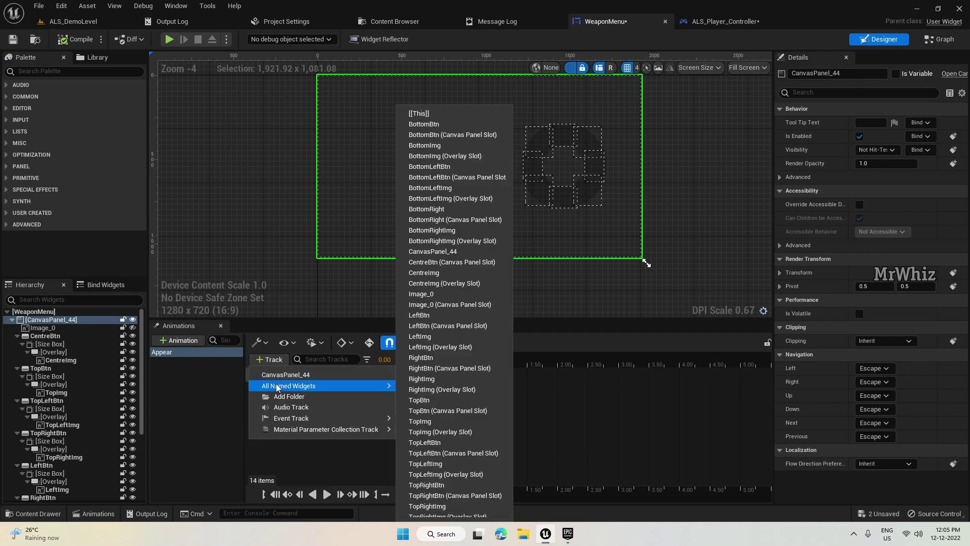
mouse_move(289, 390)
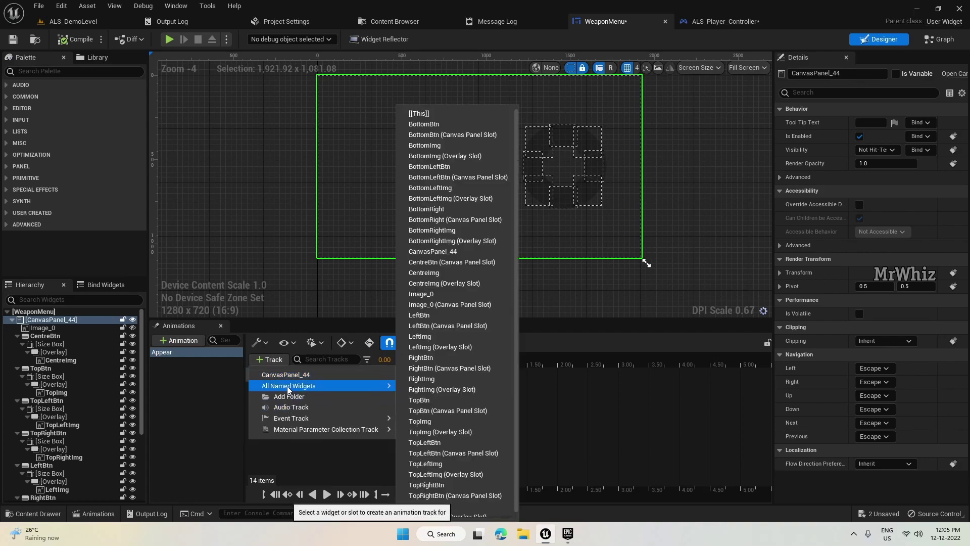